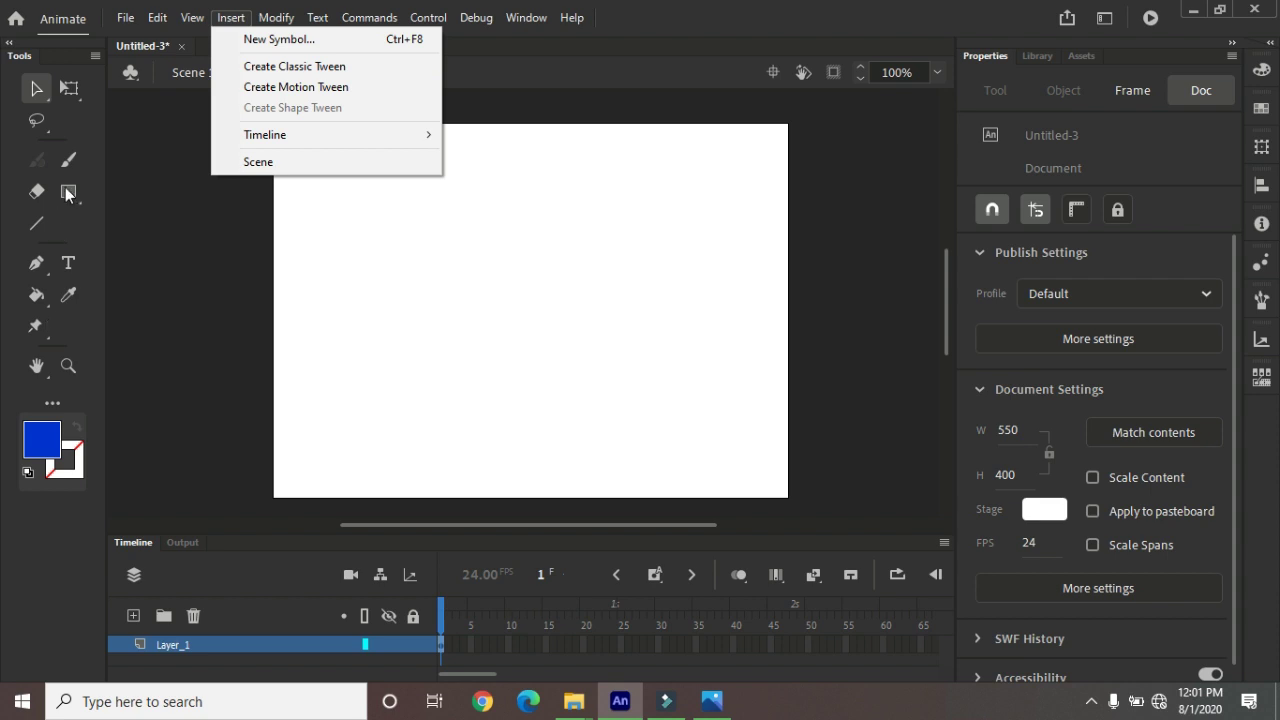
Step: Draw a blue square without a stroke, about 140 px wide, on the stage and select it
click(66, 191)
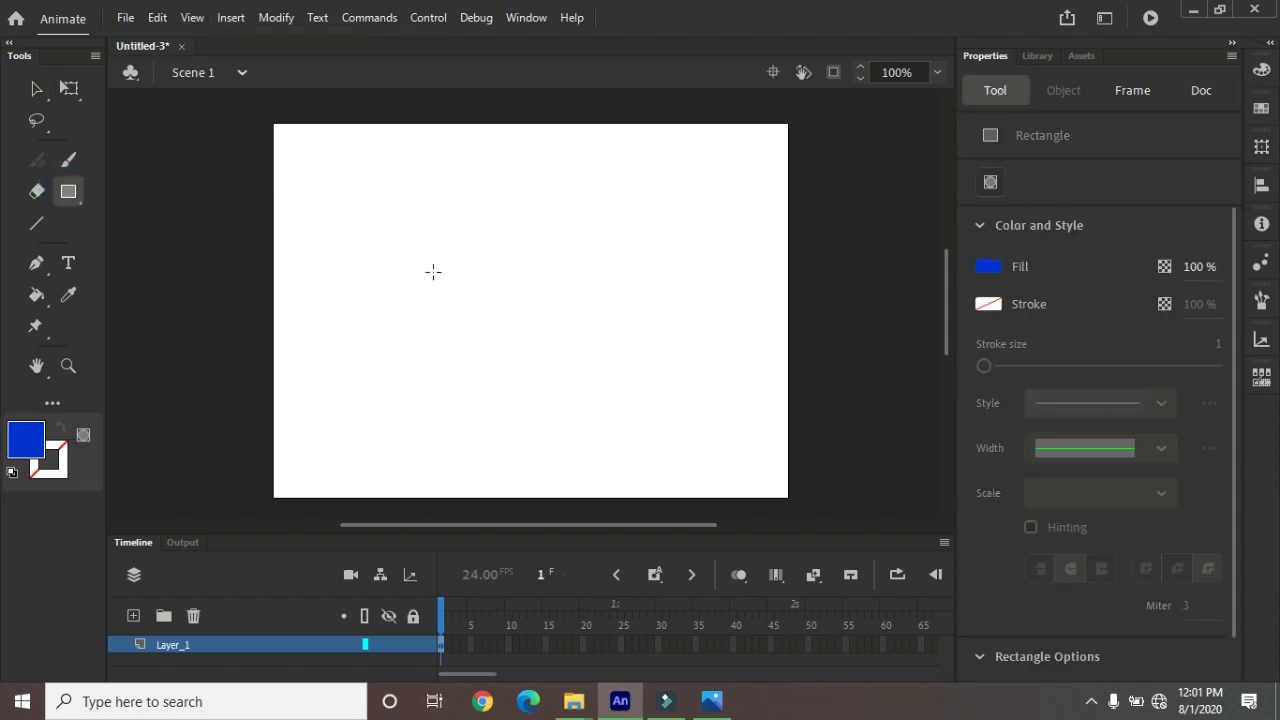
drag(401, 197, 532, 327)
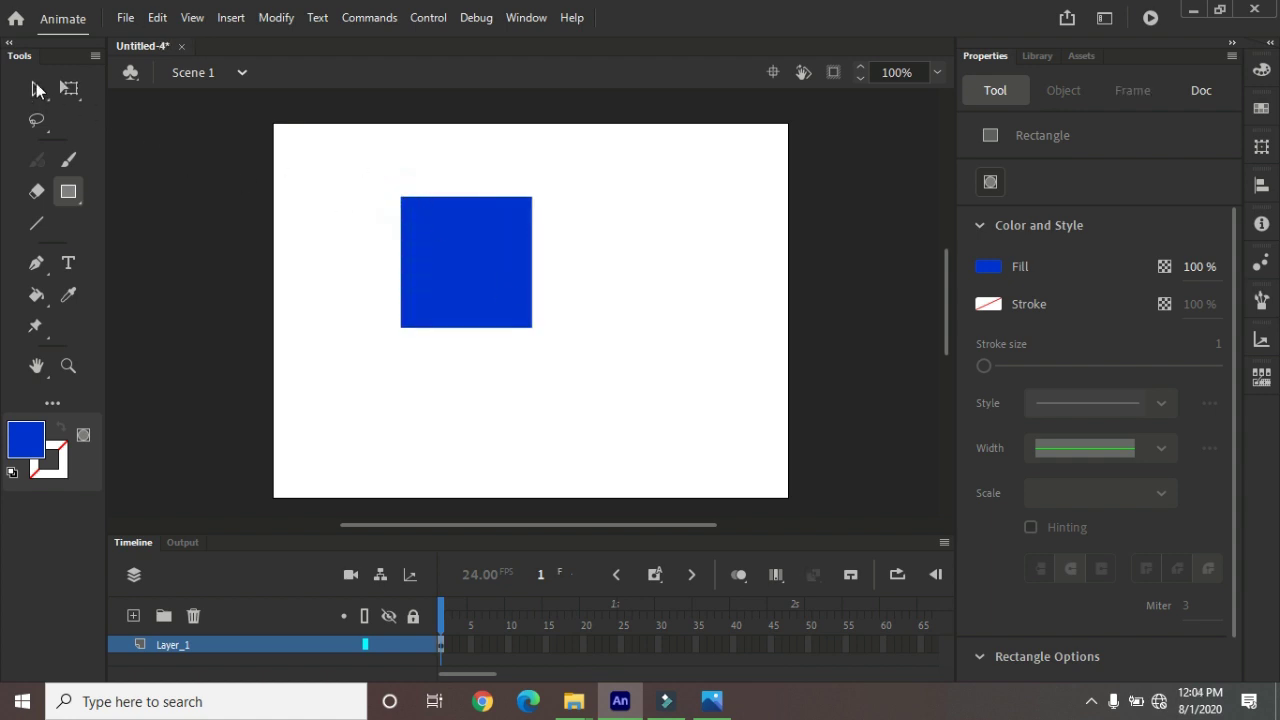
click(37, 89)
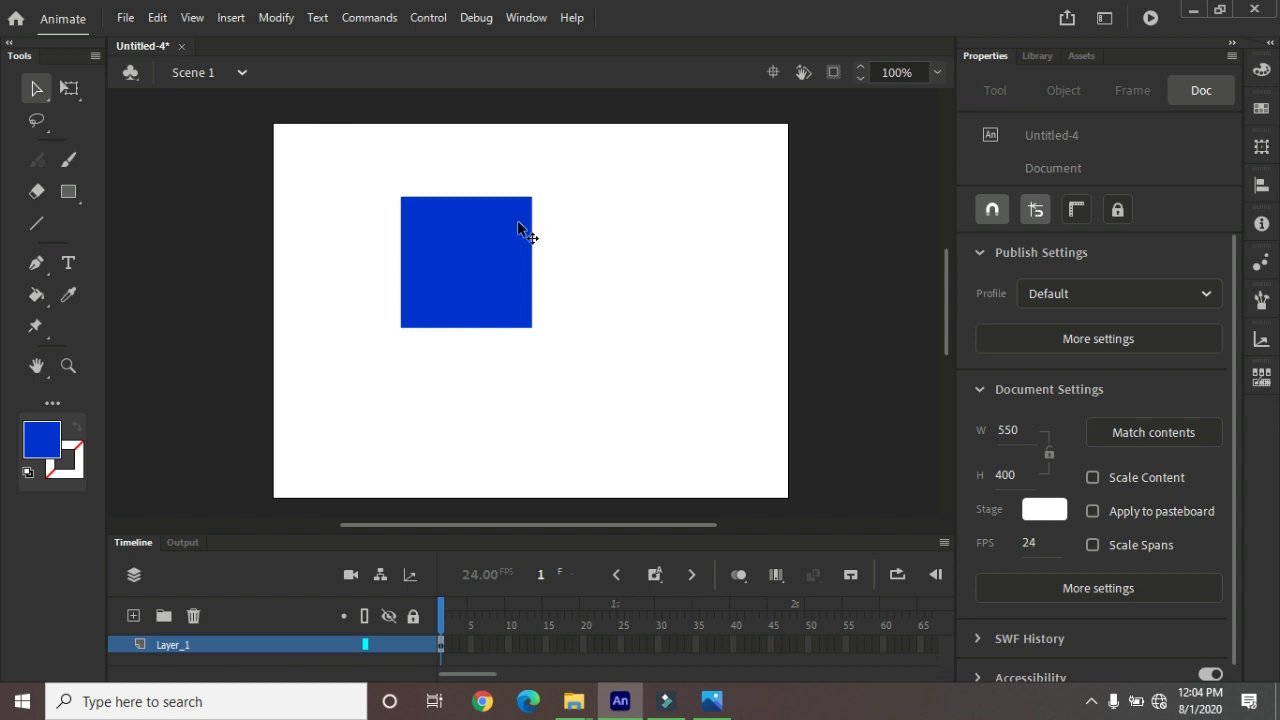
click(448, 247)
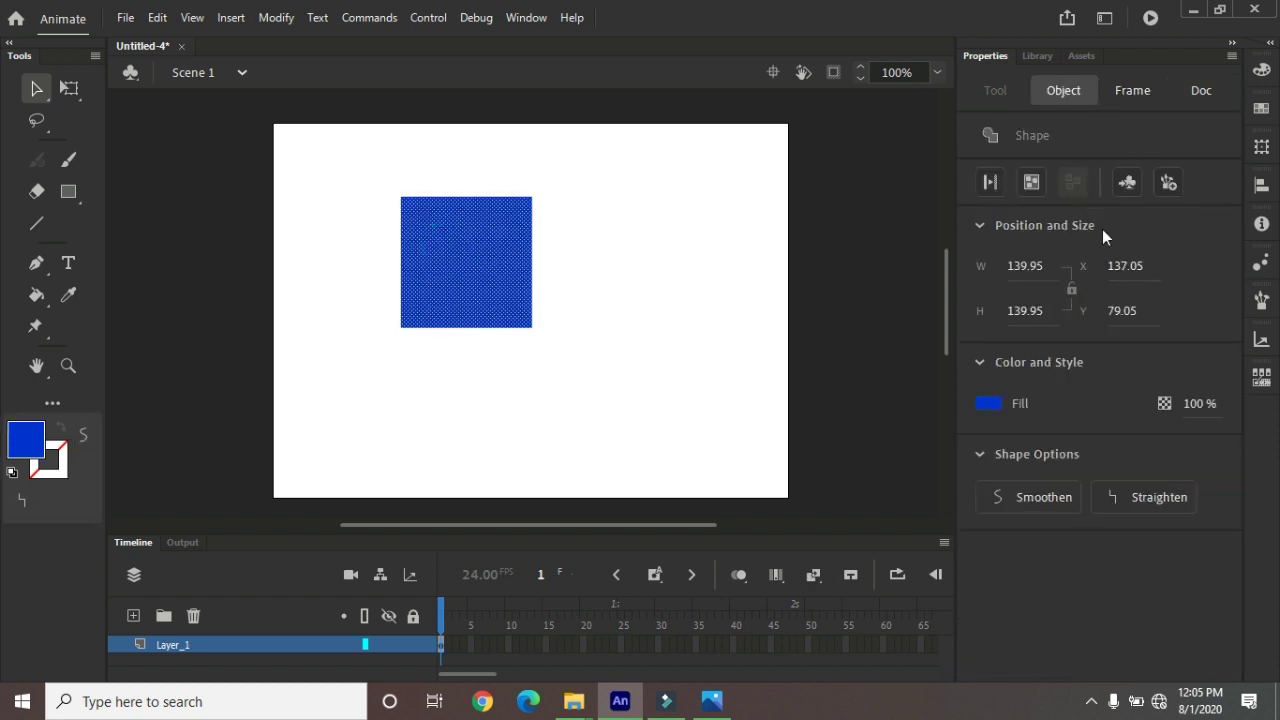
Step: Match the square's width and height to the stage and align it so that it covers the whole stage
click(1261, 185)
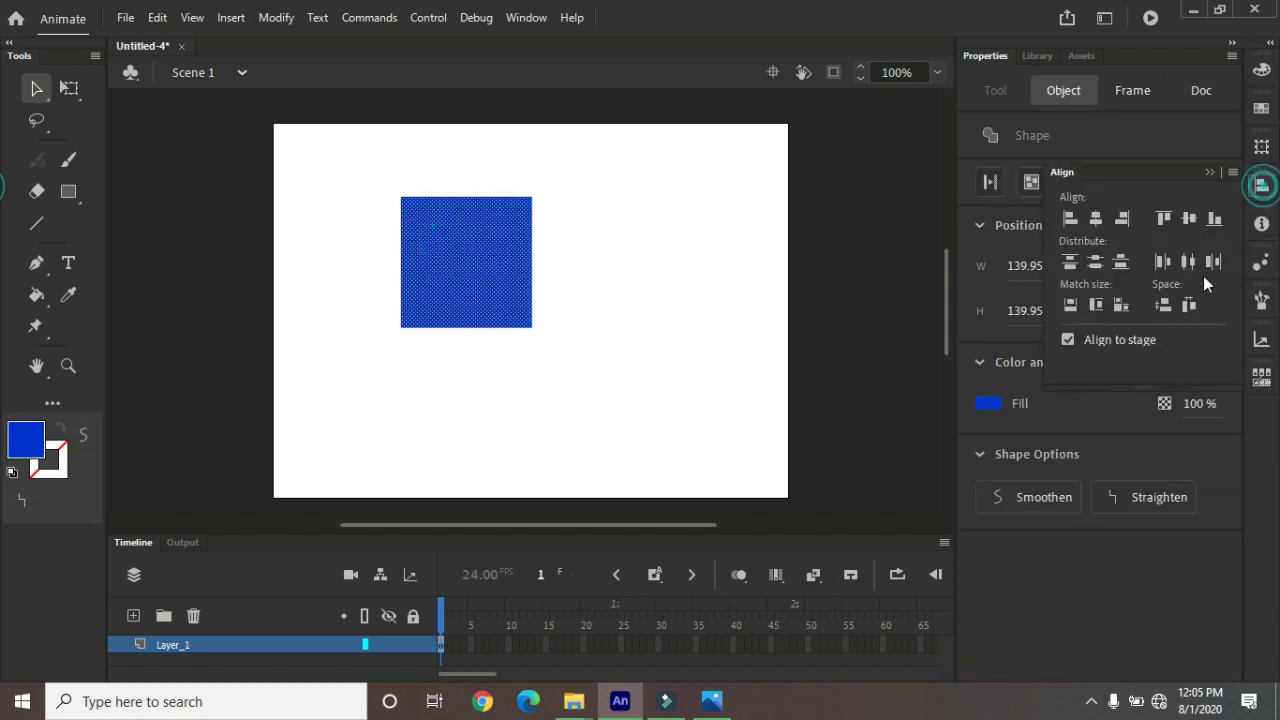
click(1071, 303)
click(1096, 305)
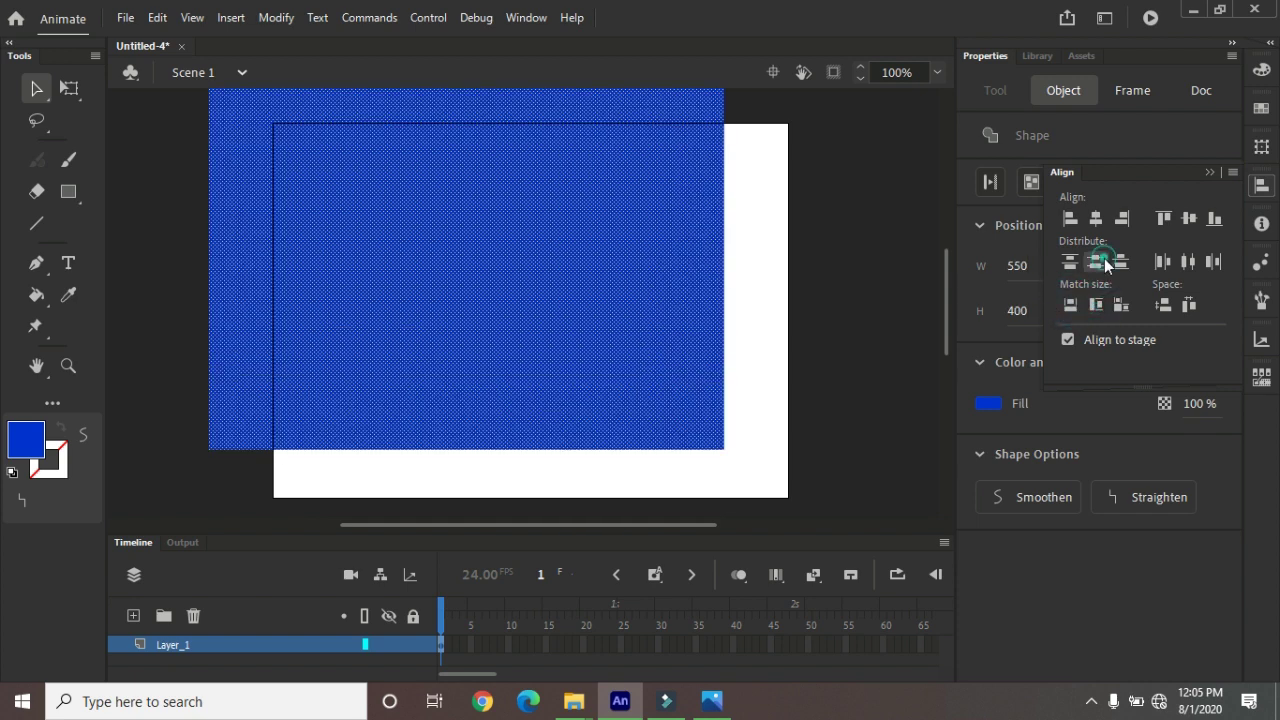
click(1097, 218)
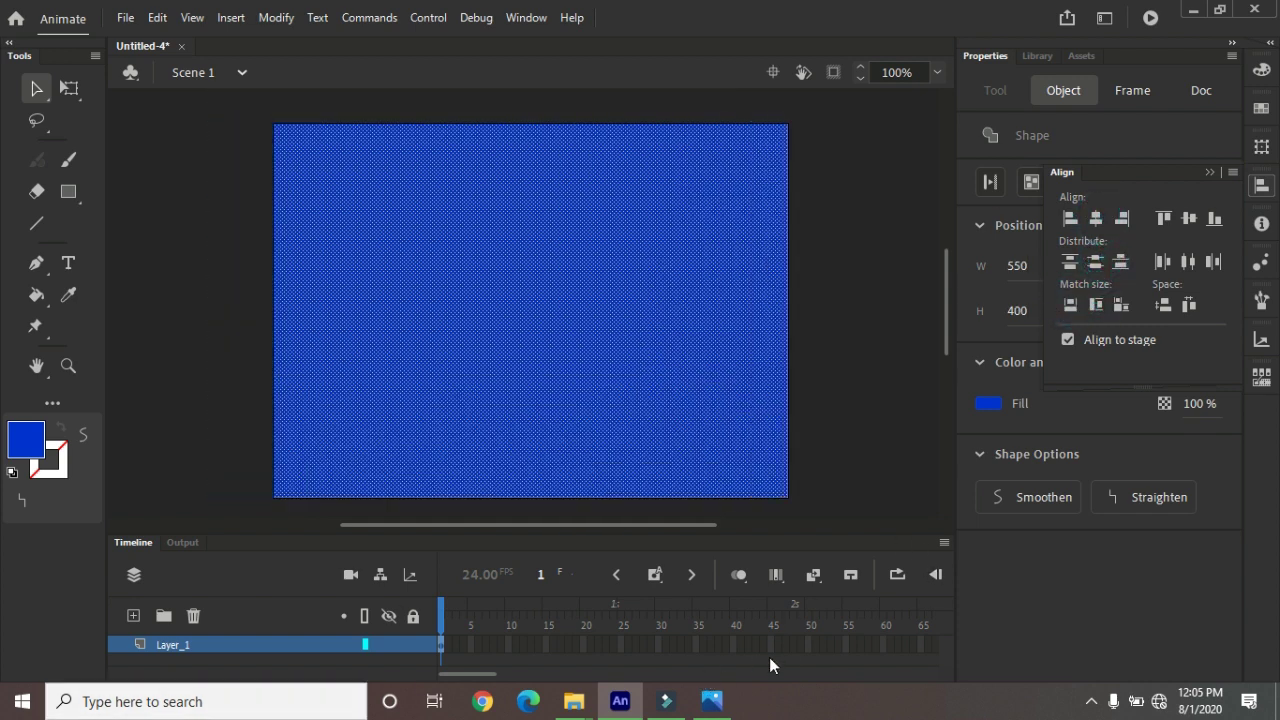
Step: Add a keyframe at frame 50 and delete a thin full-height vertical strip from the middle of the blue shape there
click(808, 643)
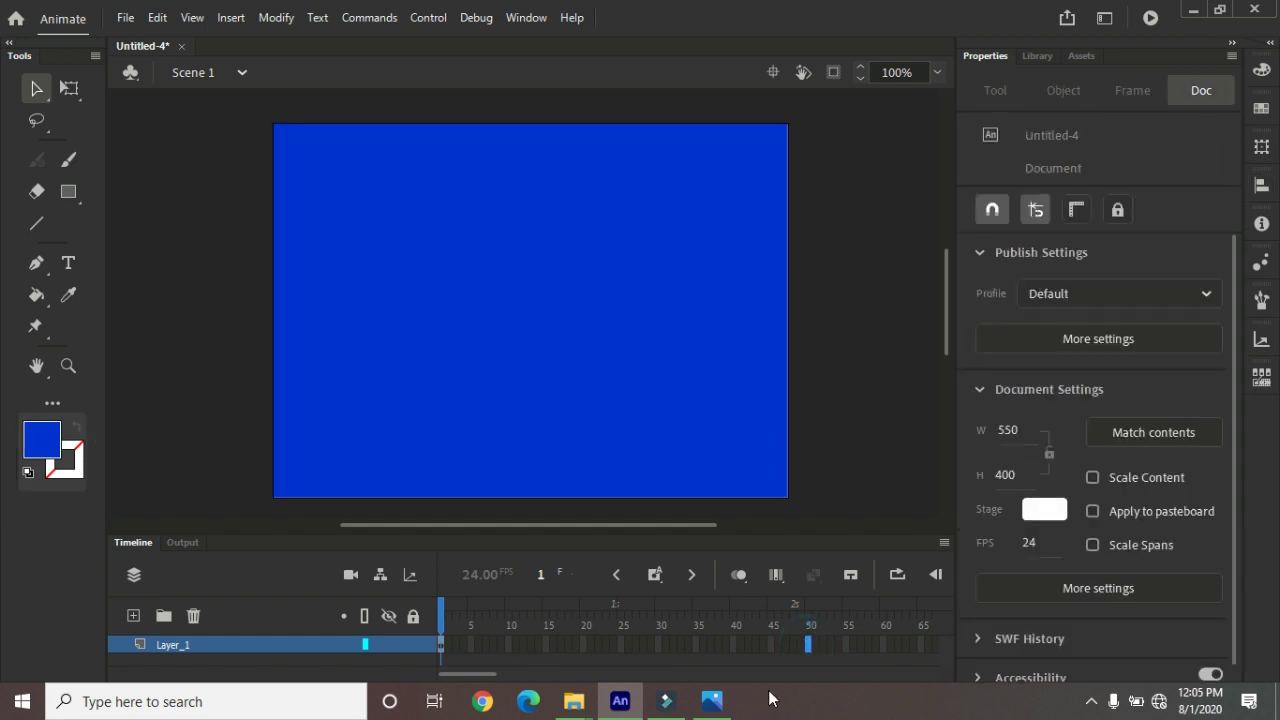
key(F5)
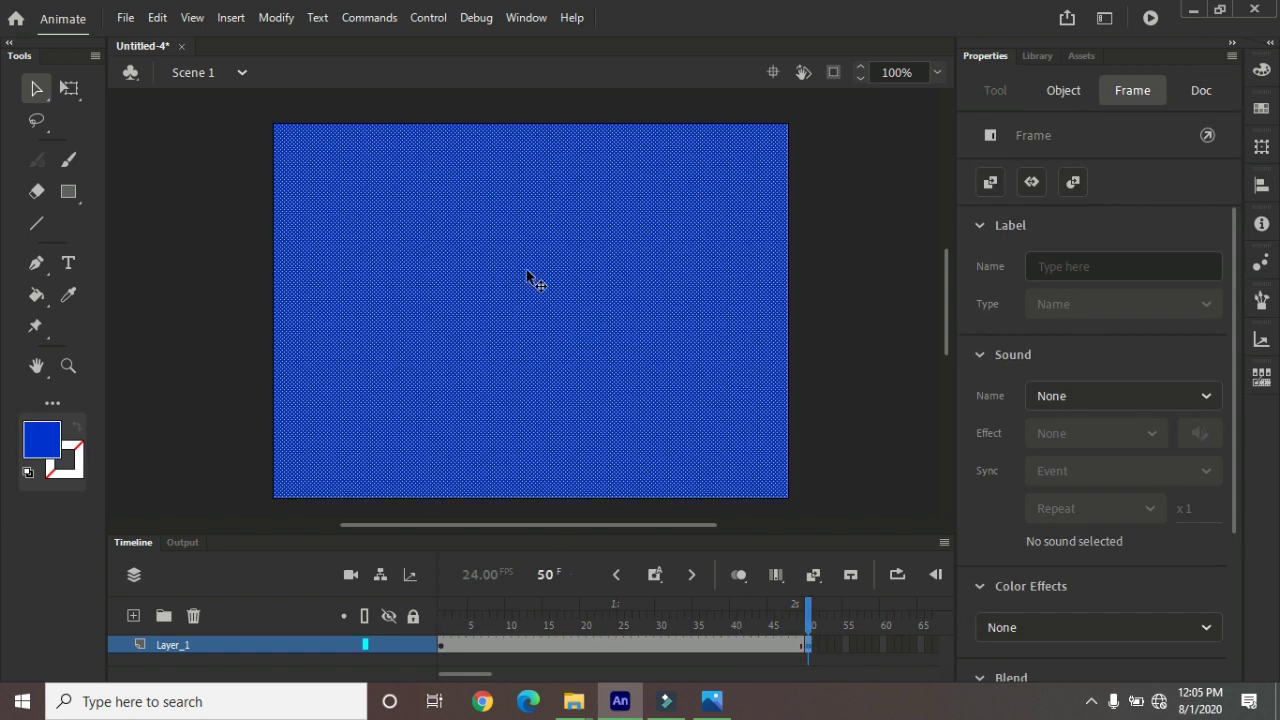
drag(526, 120, 542, 514)
key(Delete)
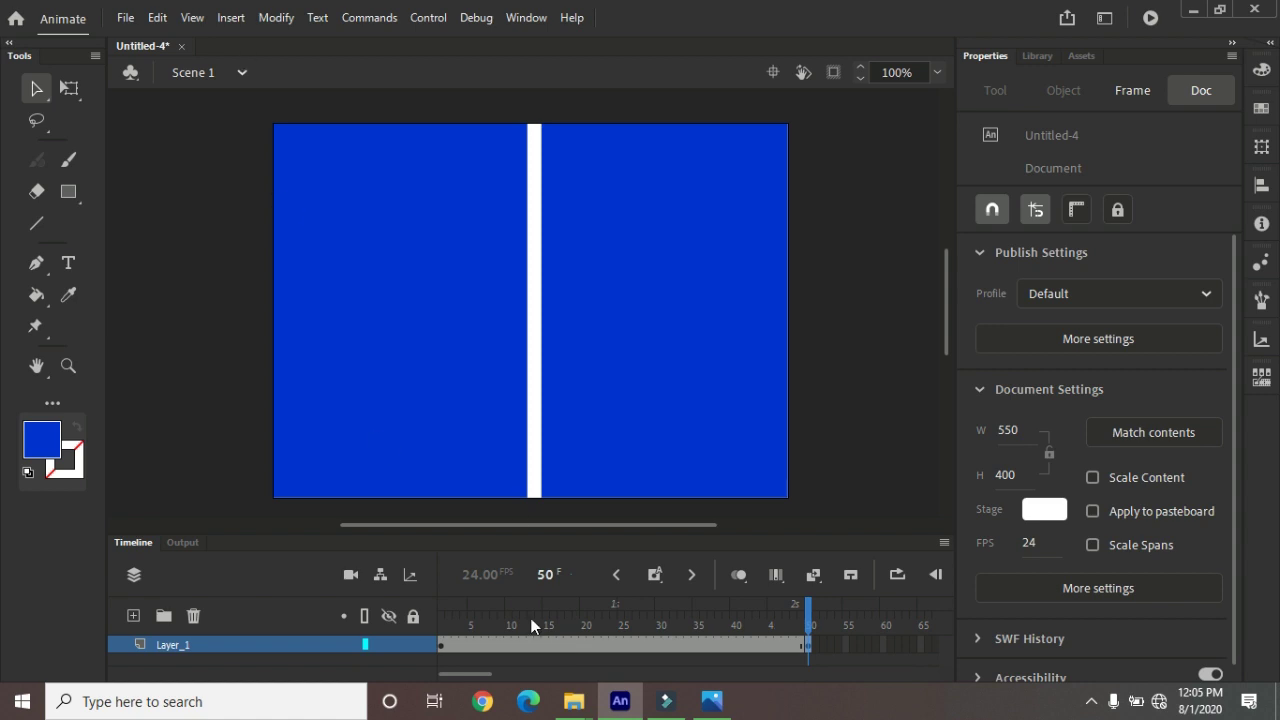
Step: Create a shape tween between frames 1 and 50 and play the animation from the first frame
click(614, 652)
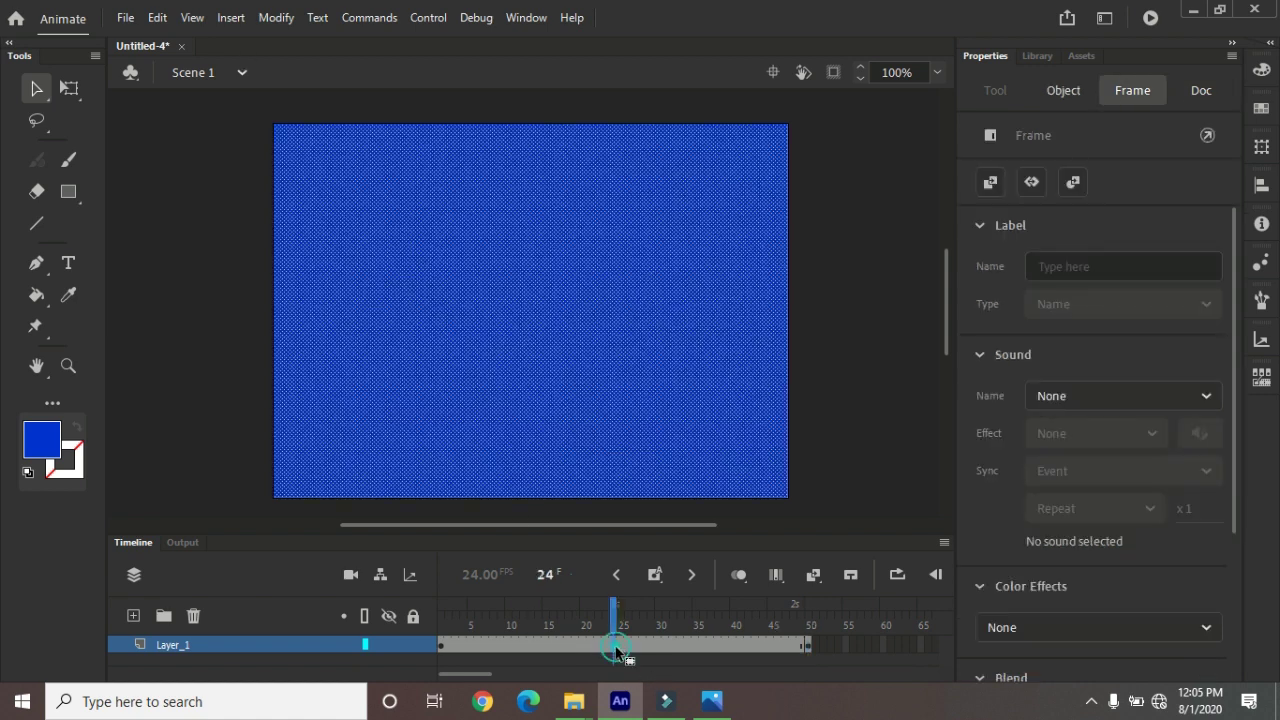
click(230, 18)
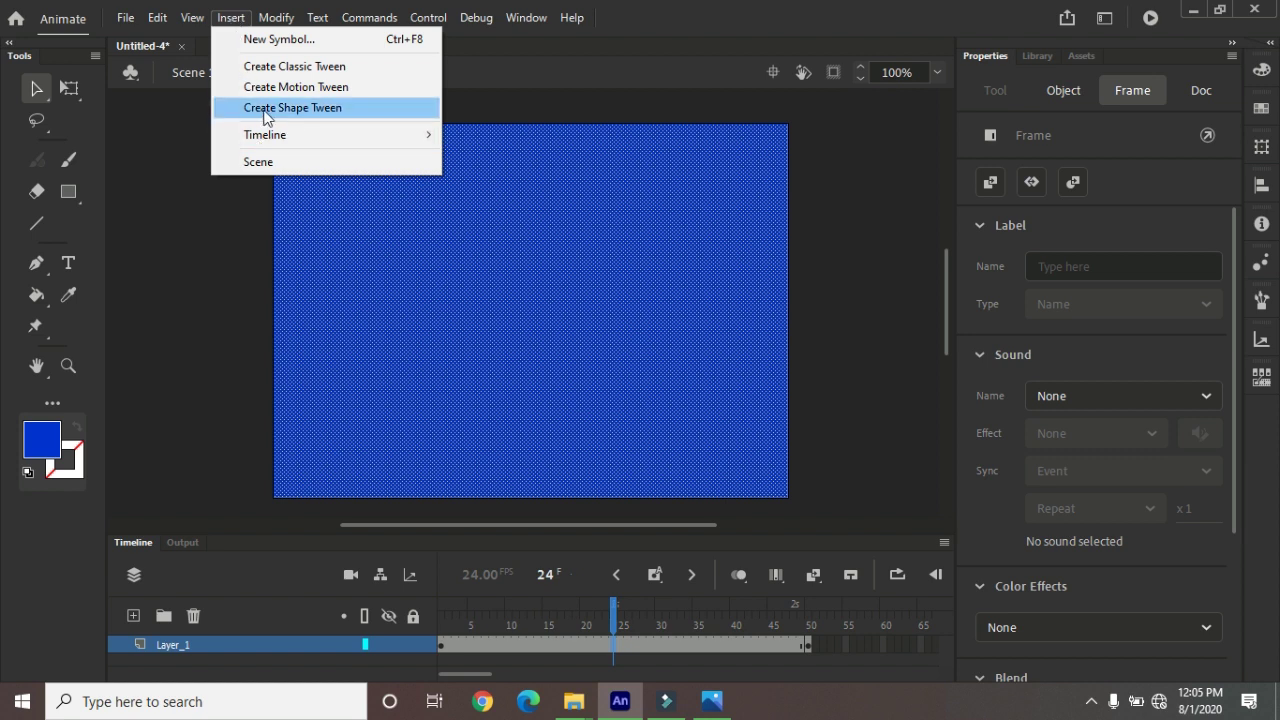
click(307, 108)
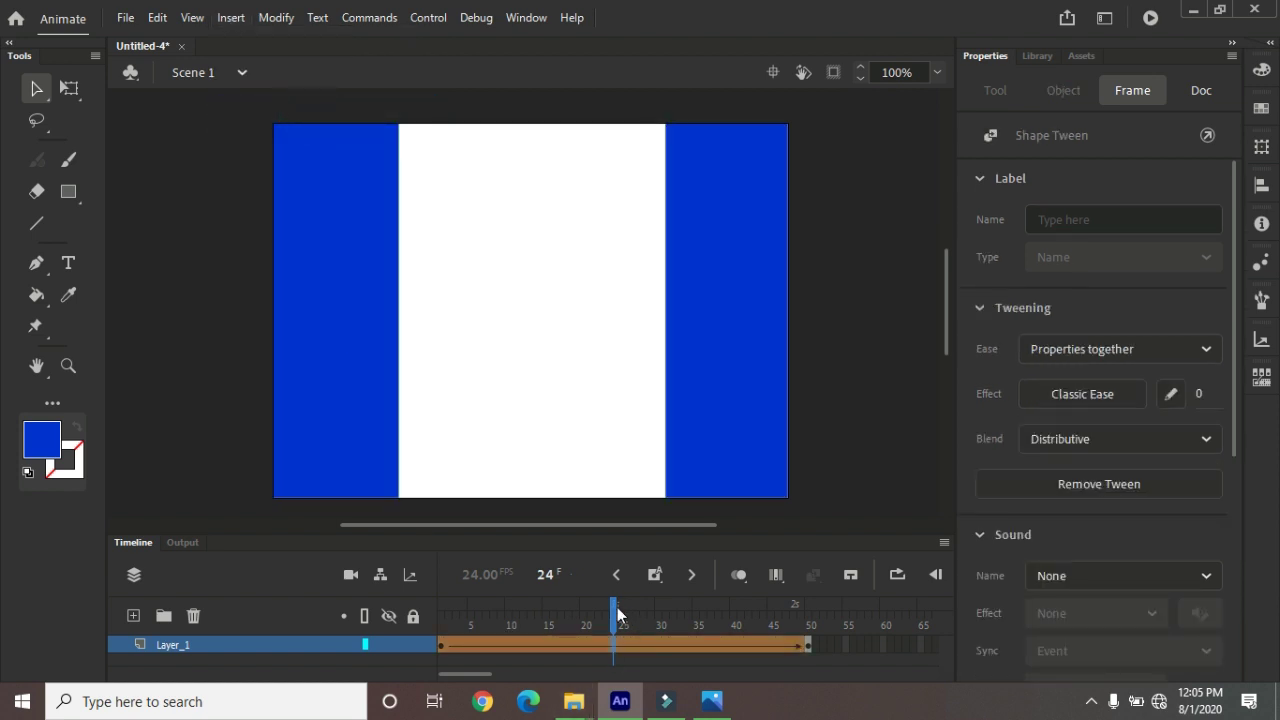
drag(600, 609, 418, 620)
key(Return)
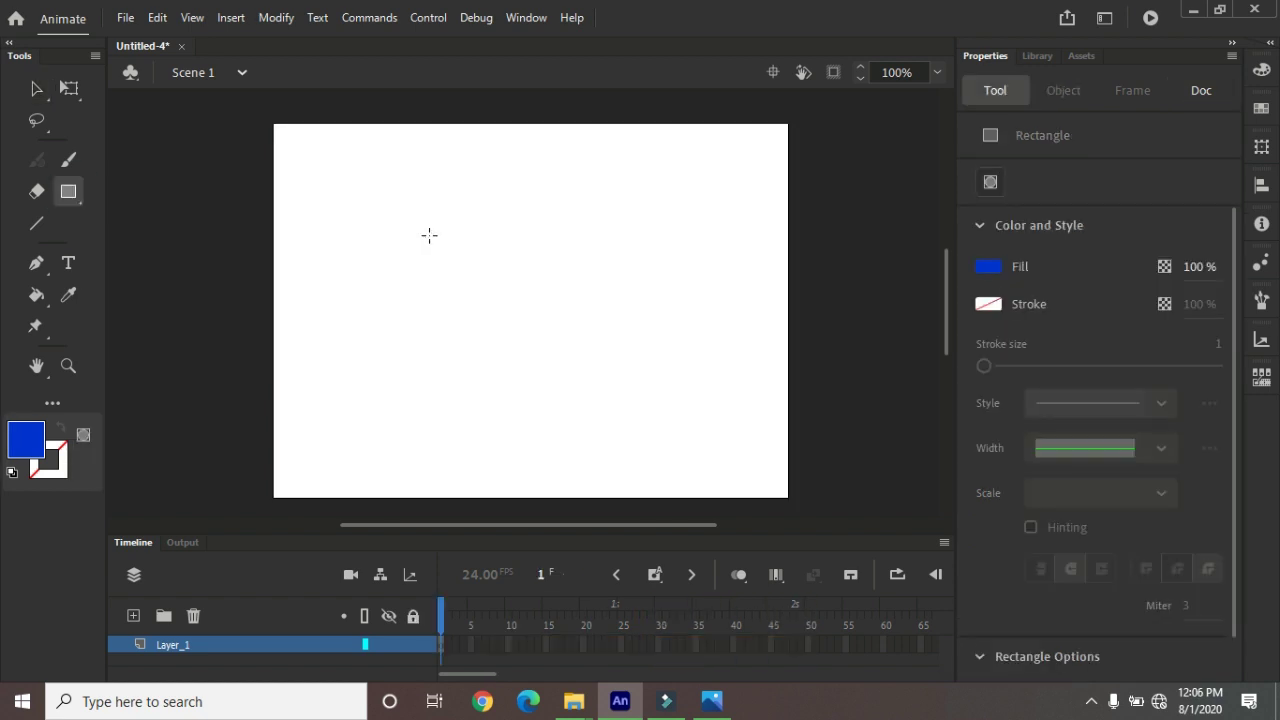
Step: Draw a blue rectangle about 78 by 62 px and move it to the stage's upper-left corner, about X 28, Y 38
drag(429, 235, 503, 293)
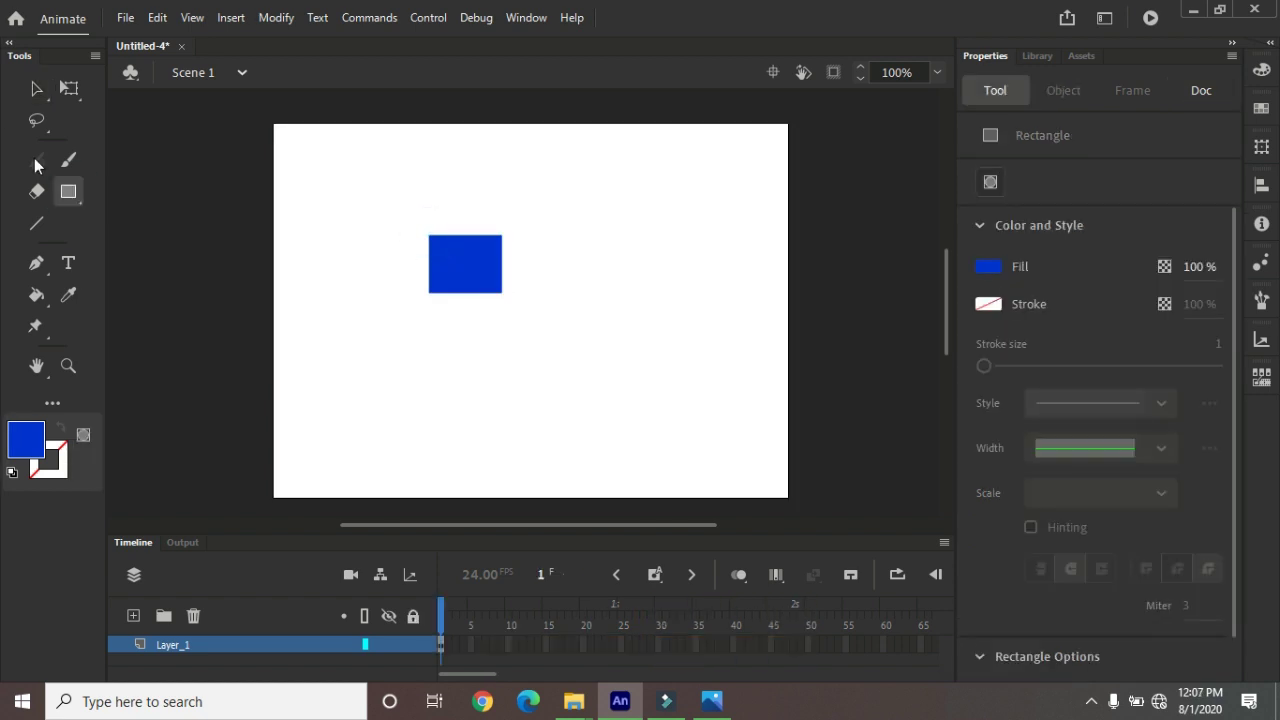
click(36, 89)
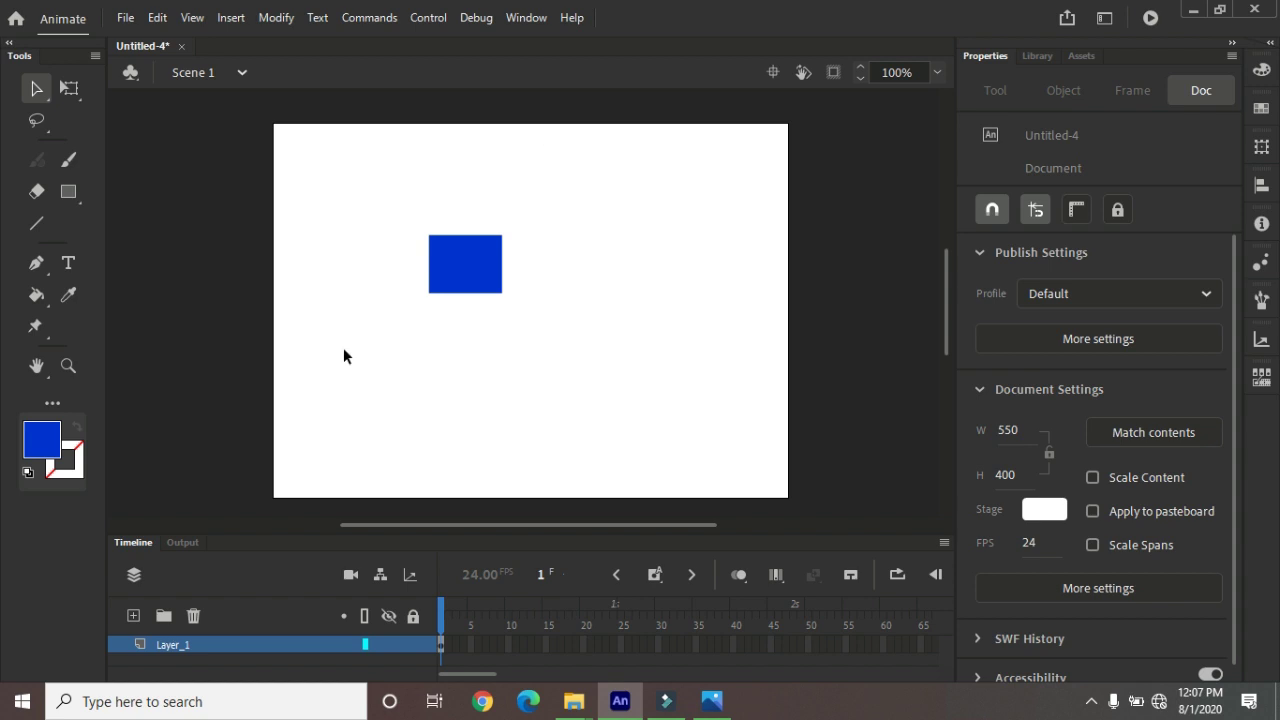
drag(470, 256, 341, 185)
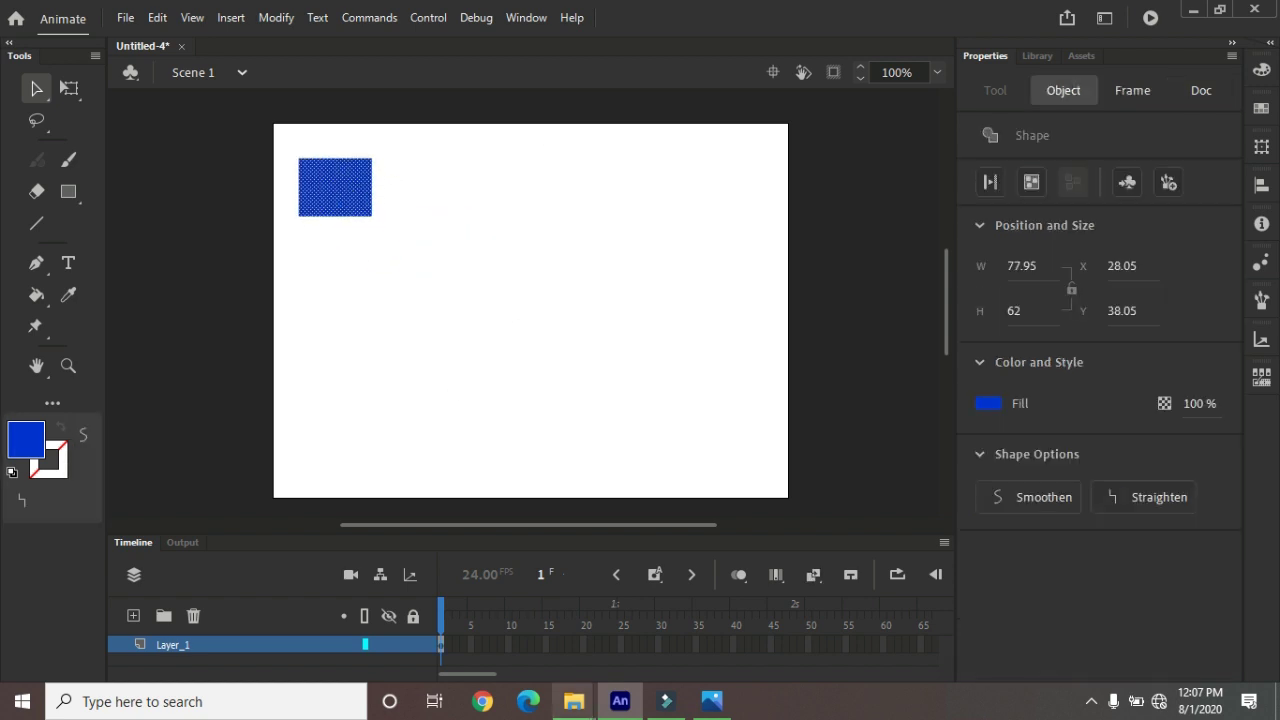
Step: At a new keyframe on frame 20, move the rectangle to the stage's lower-right corner and cut it into four separate pieces
click(585, 647)
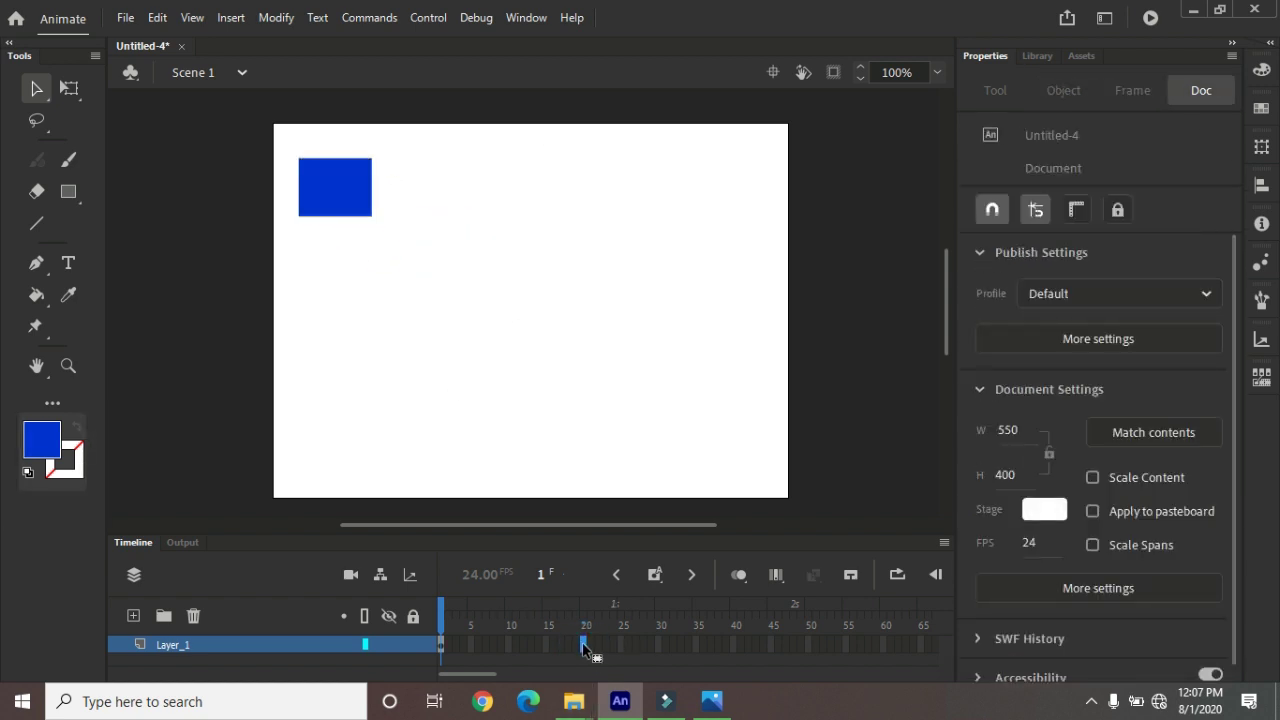
click(585, 645)
key(F6)
drag(334, 197, 745, 434)
key(Delete)
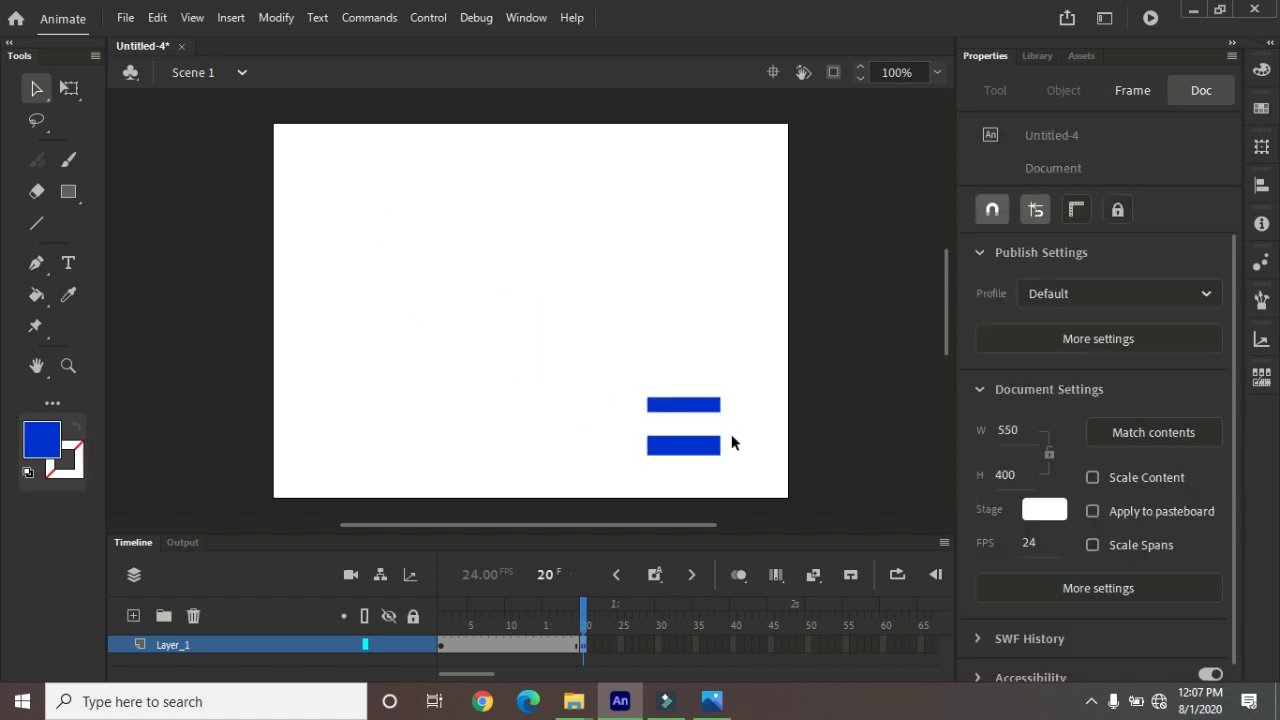
drag(675, 380, 692, 481)
key(Delete)
Step: Insert a blank keyframe at frame 40 and place a narrow blue oval, about 17 by 110 px, at about X 42, Y 149
click(733, 645)
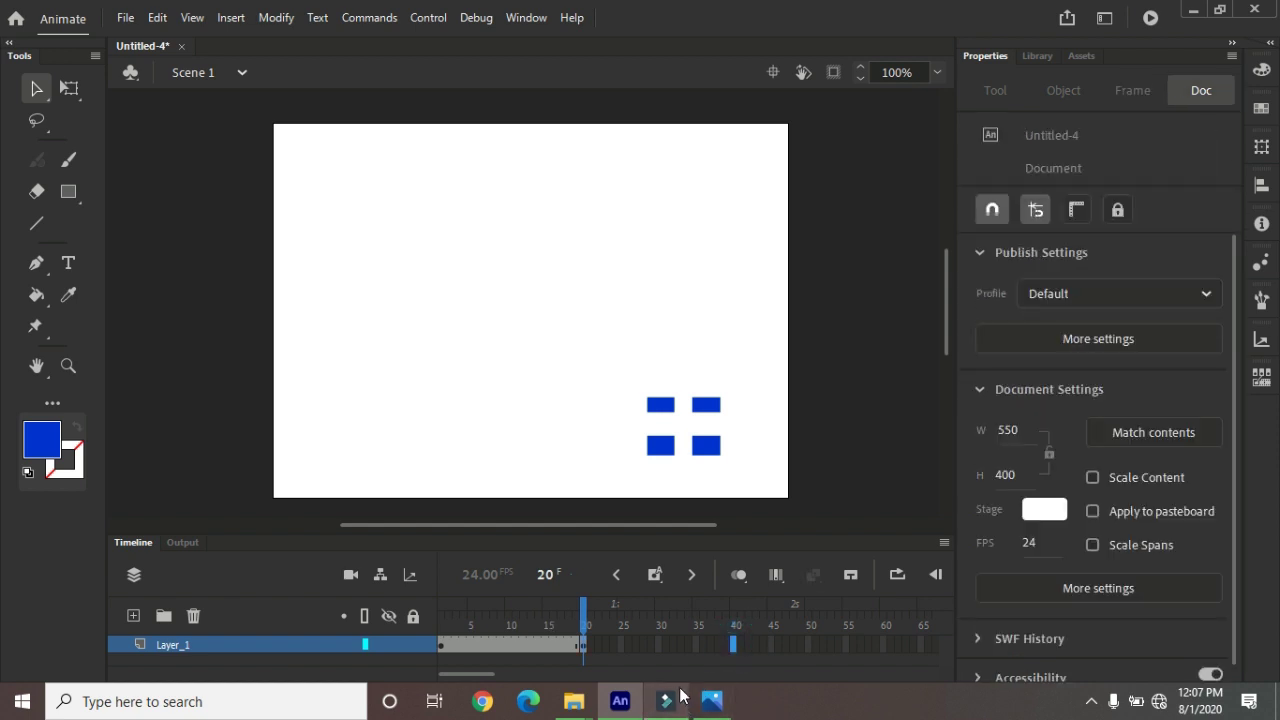
key(F7)
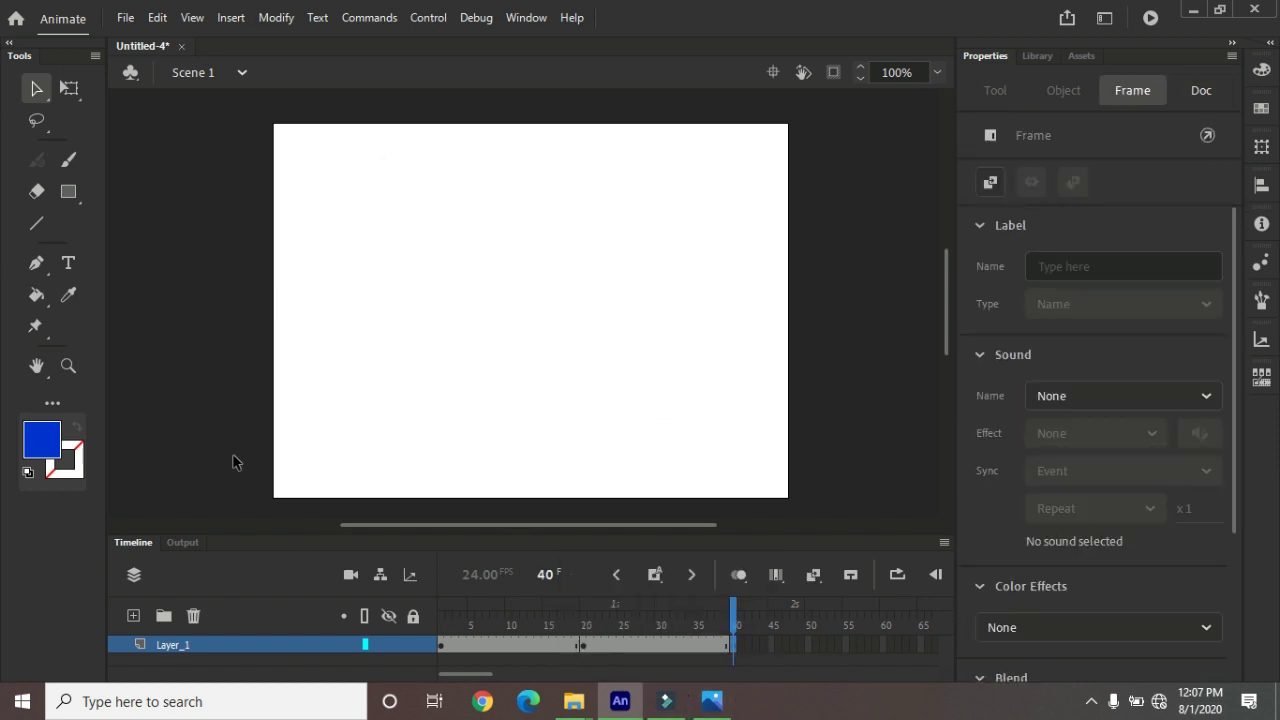
click(69, 196)
click(120, 248)
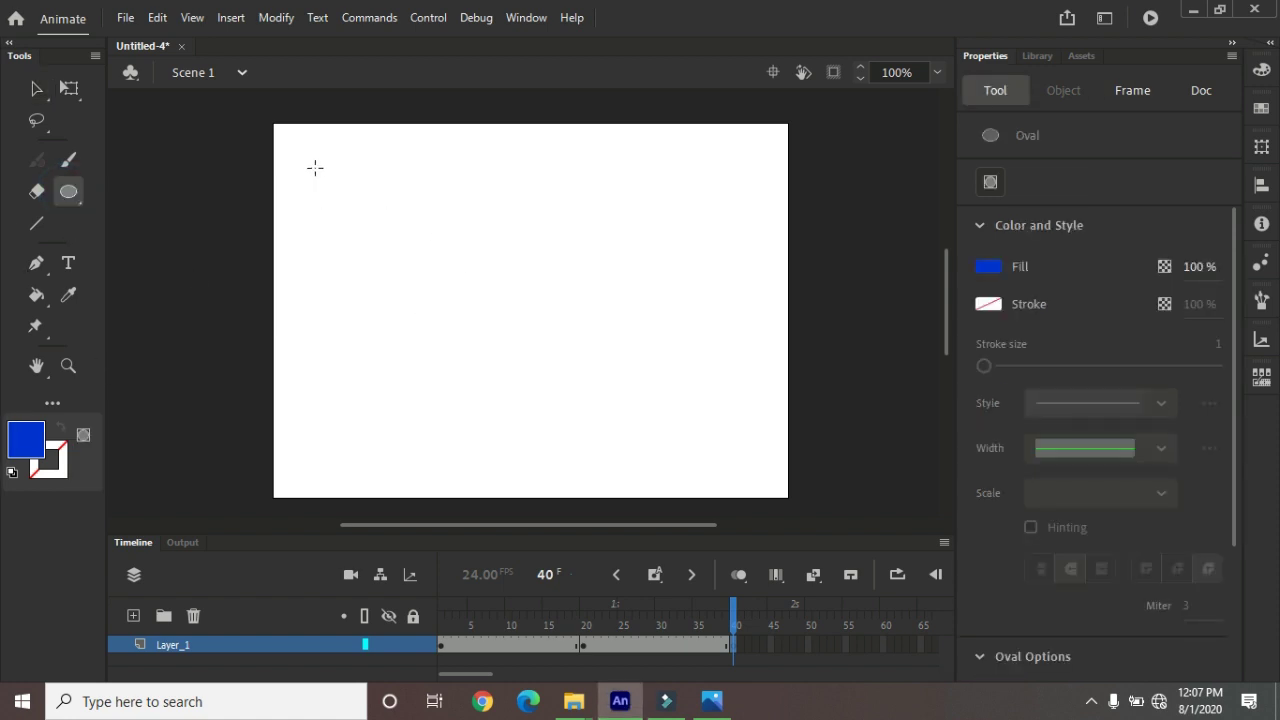
drag(300, 273, 316, 377)
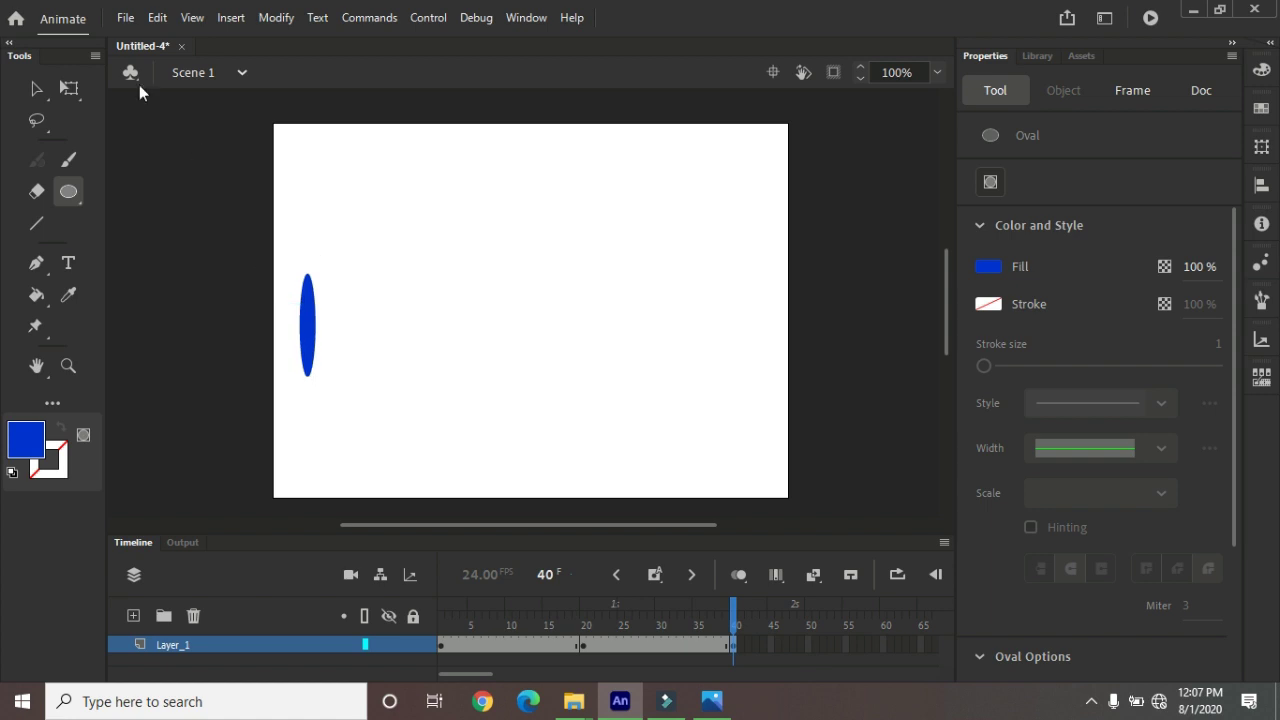
click(29, 91)
drag(310, 330, 323, 319)
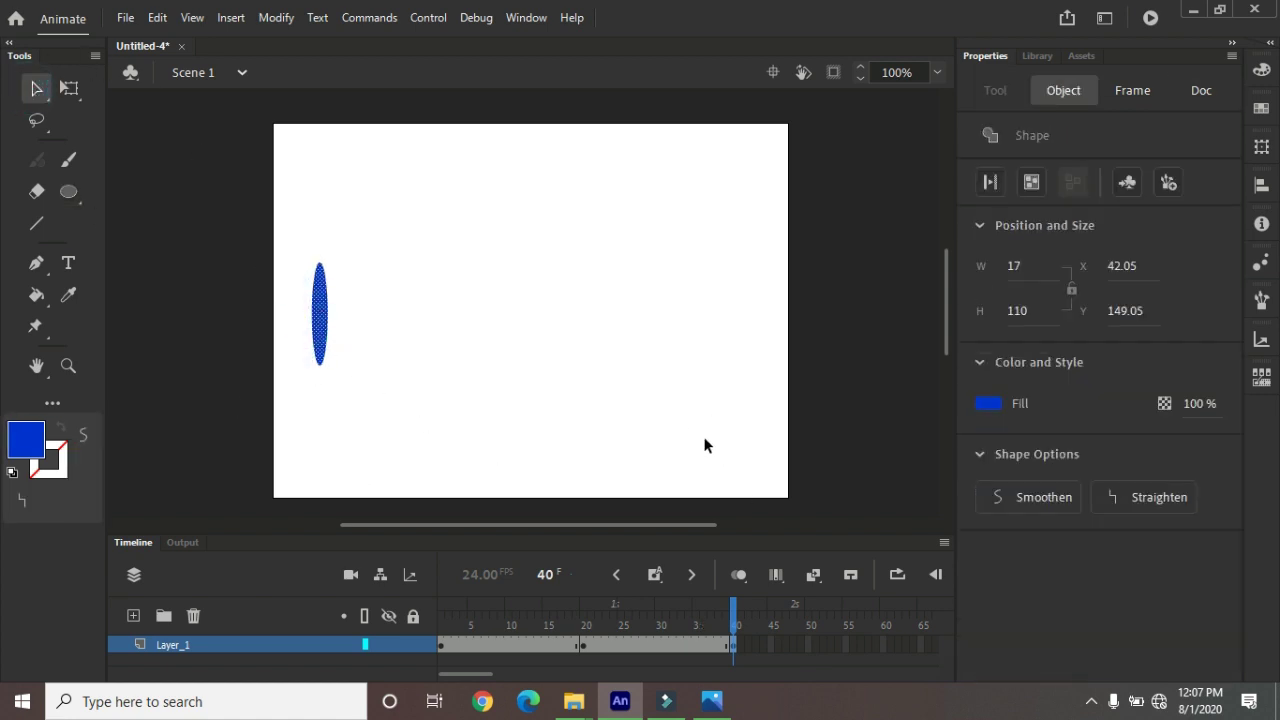
Step: Change the oval's fill colour to bright red
click(26, 443)
click(222, 320)
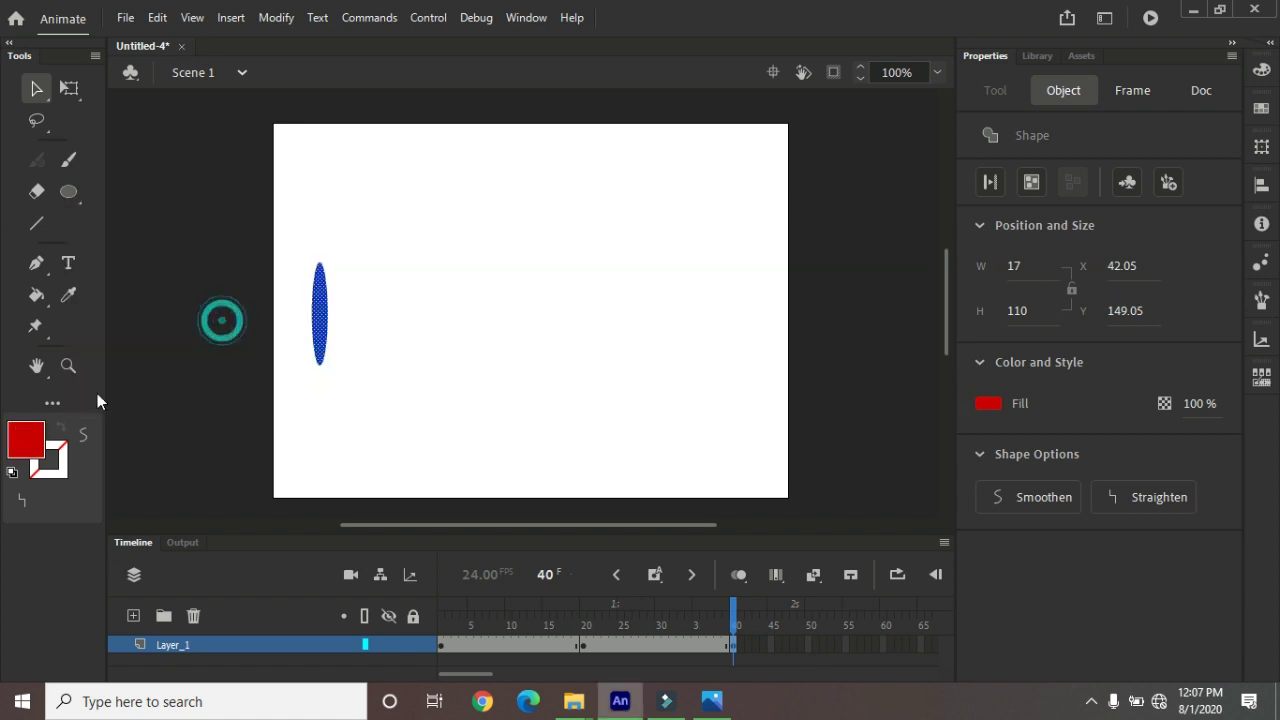
click(320, 316)
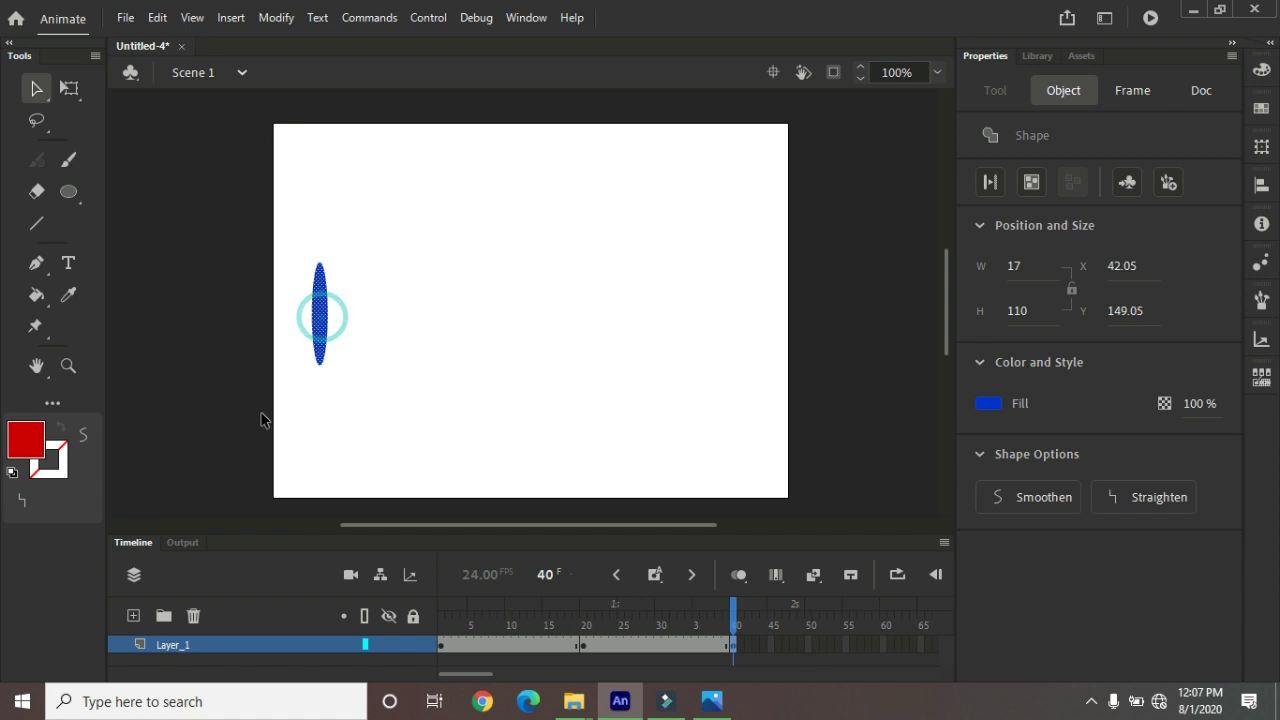
click(997, 404)
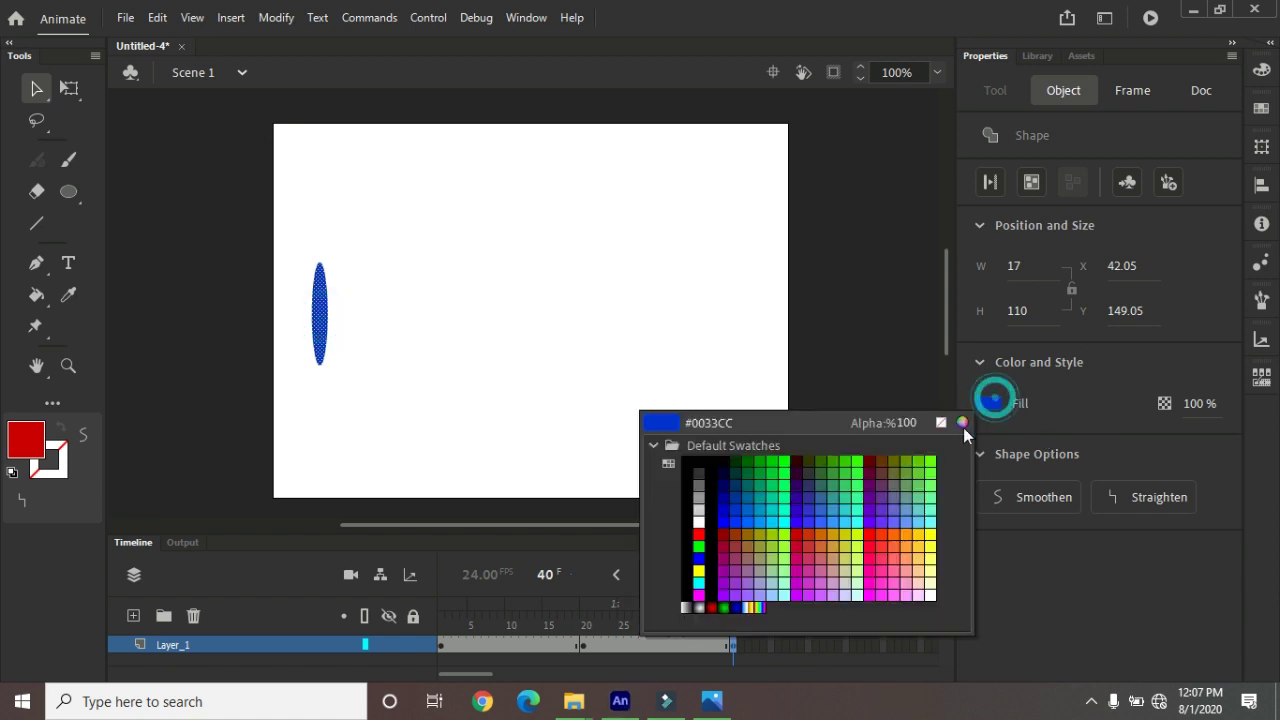
click(699, 534)
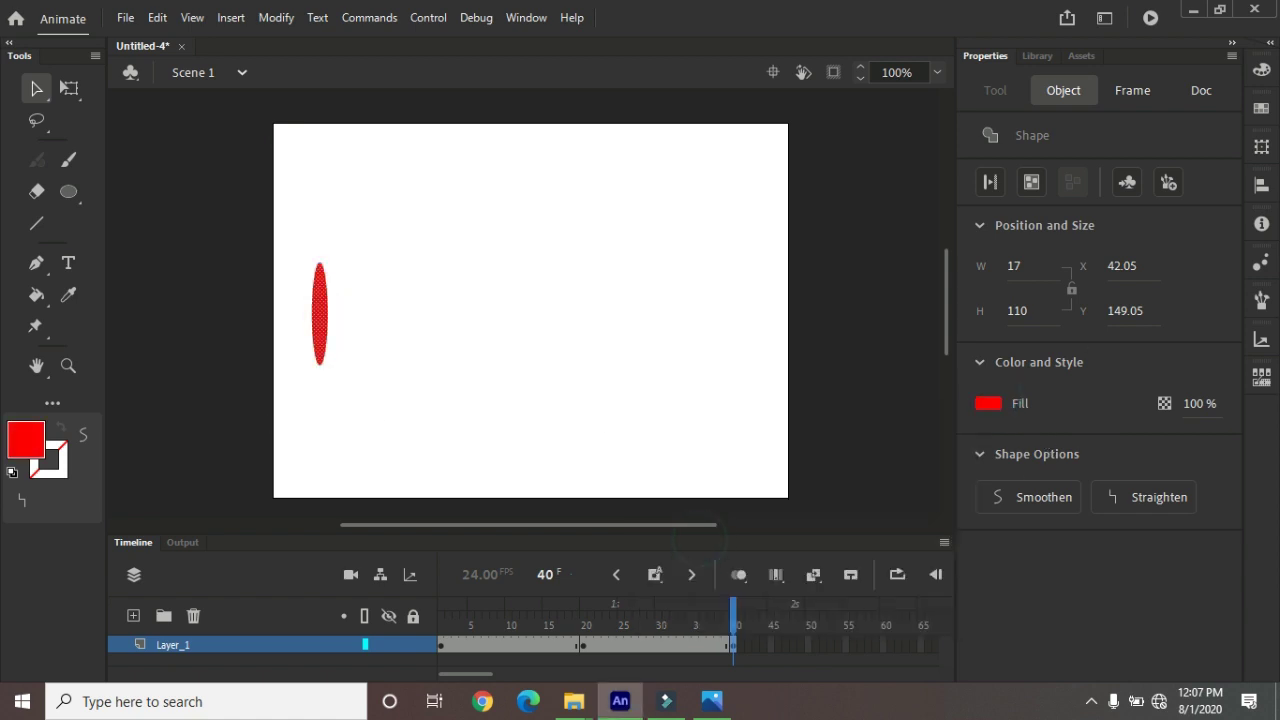
Step: At a new keyframe on frame 60, move the oval to about X 426 and pull its left edge out into a long point
click(885, 644)
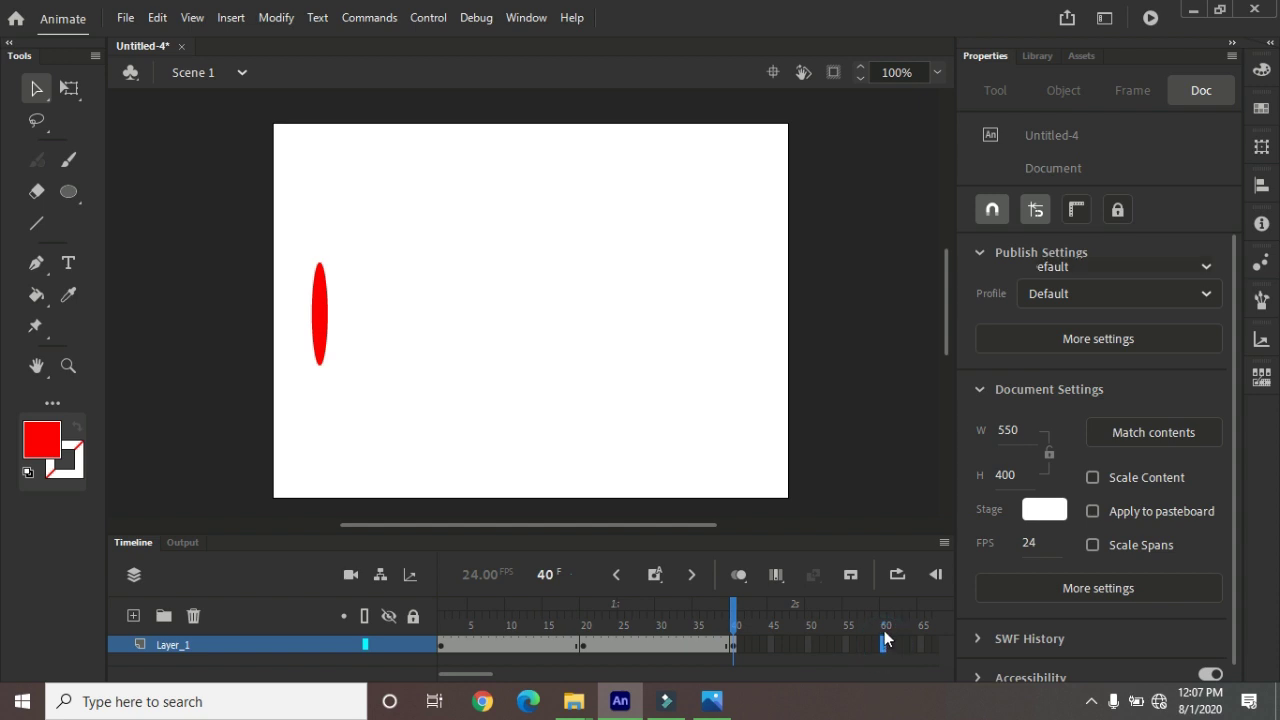
key(F6)
drag(336, 320, 686, 331)
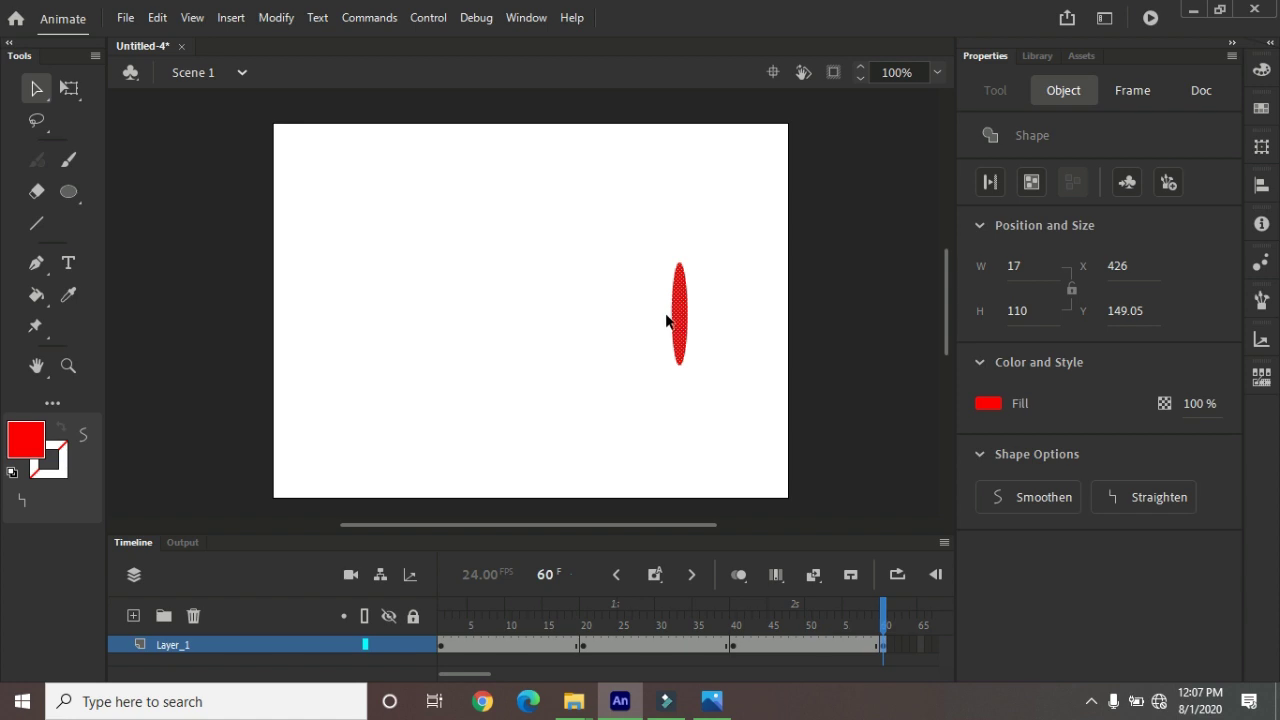
click(638, 321)
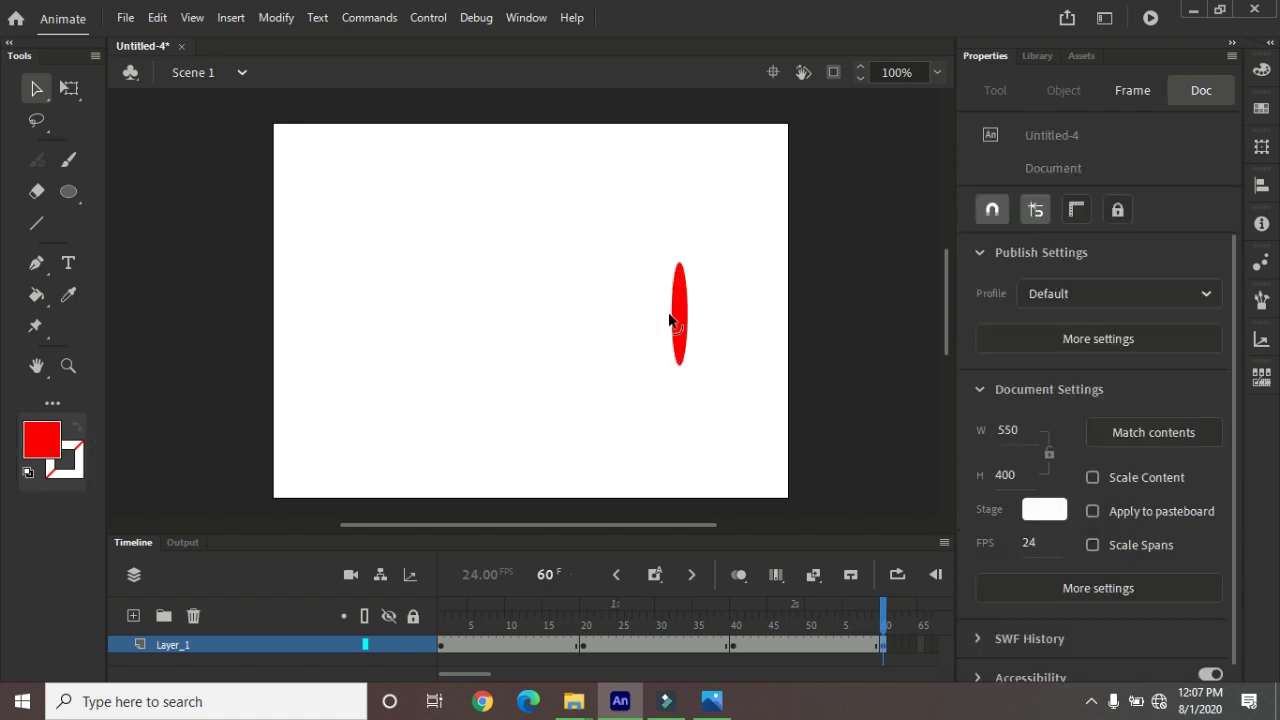
drag(670, 318, 397, 322)
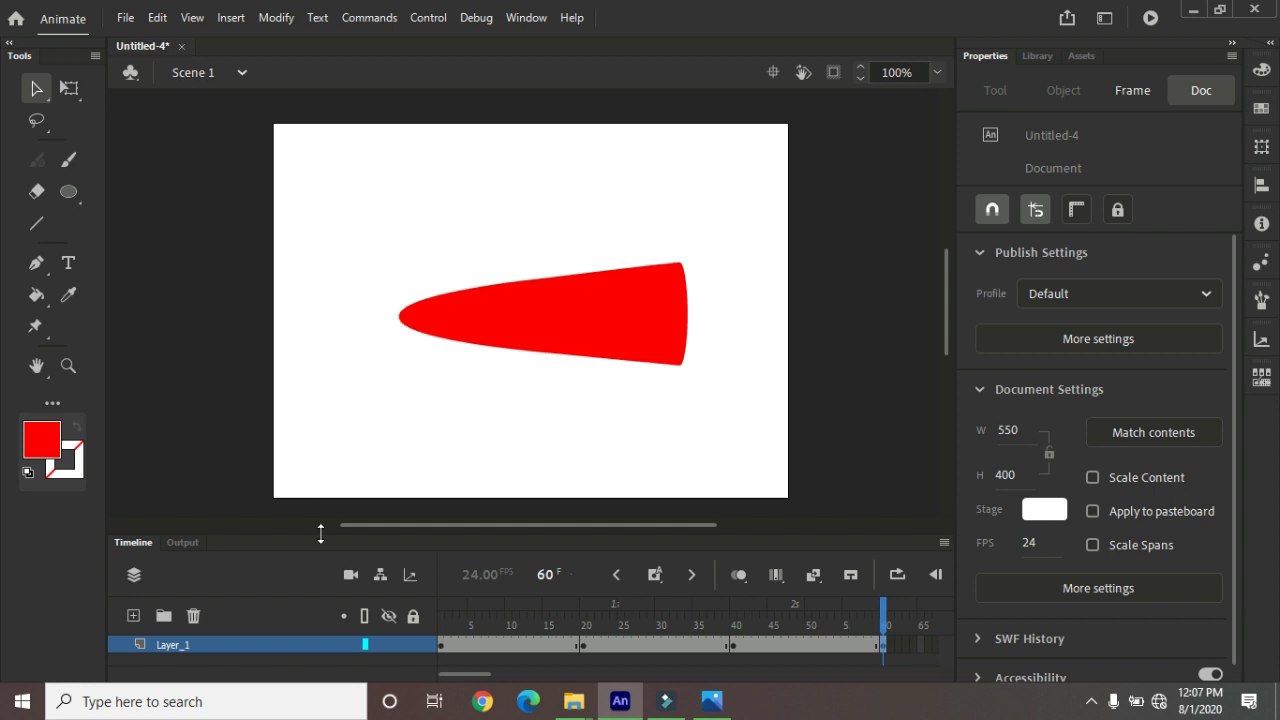
Step: Select all frames of Layer_1 and apply a shape tween across them
click(200, 647)
right_click(495, 643)
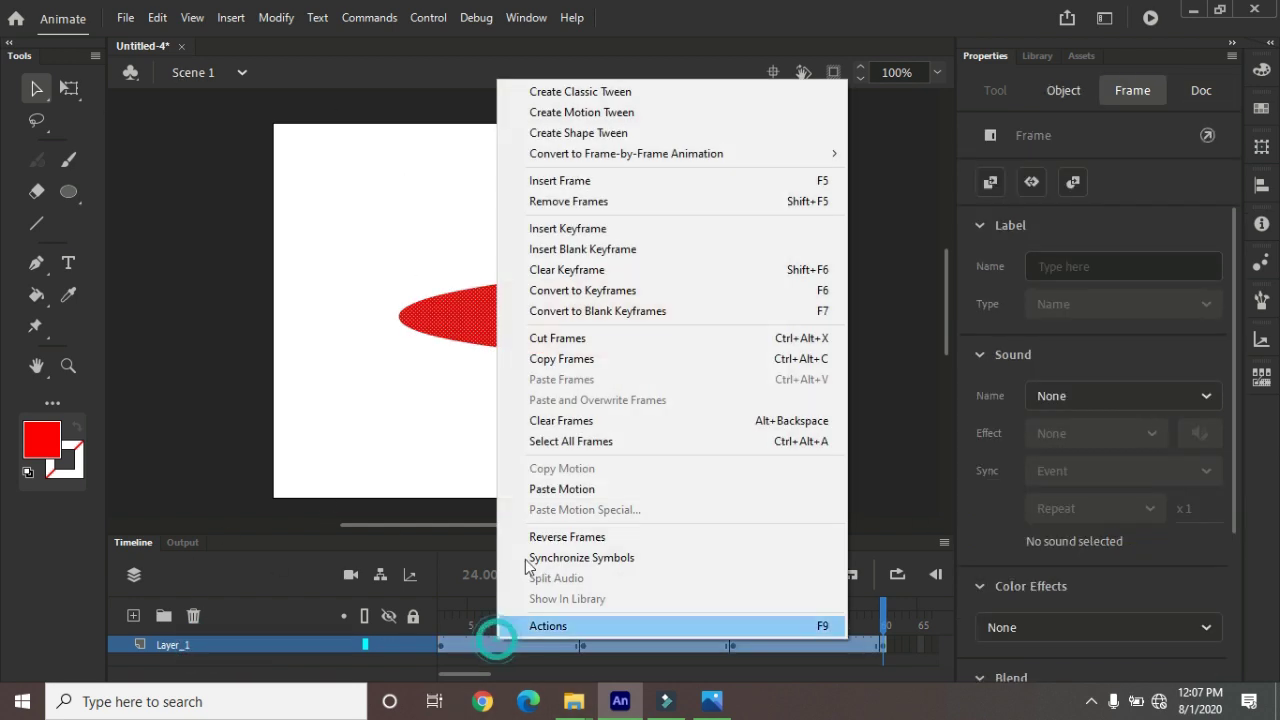
click(230, 18)
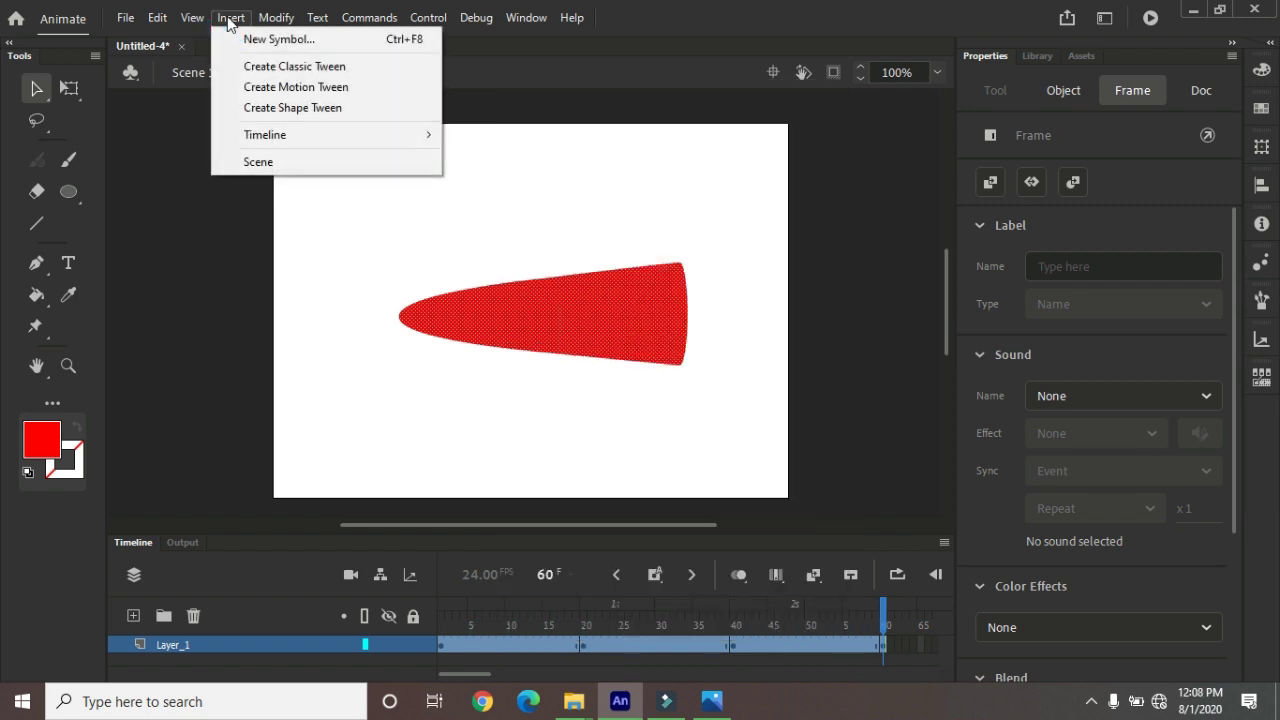
click(281, 111)
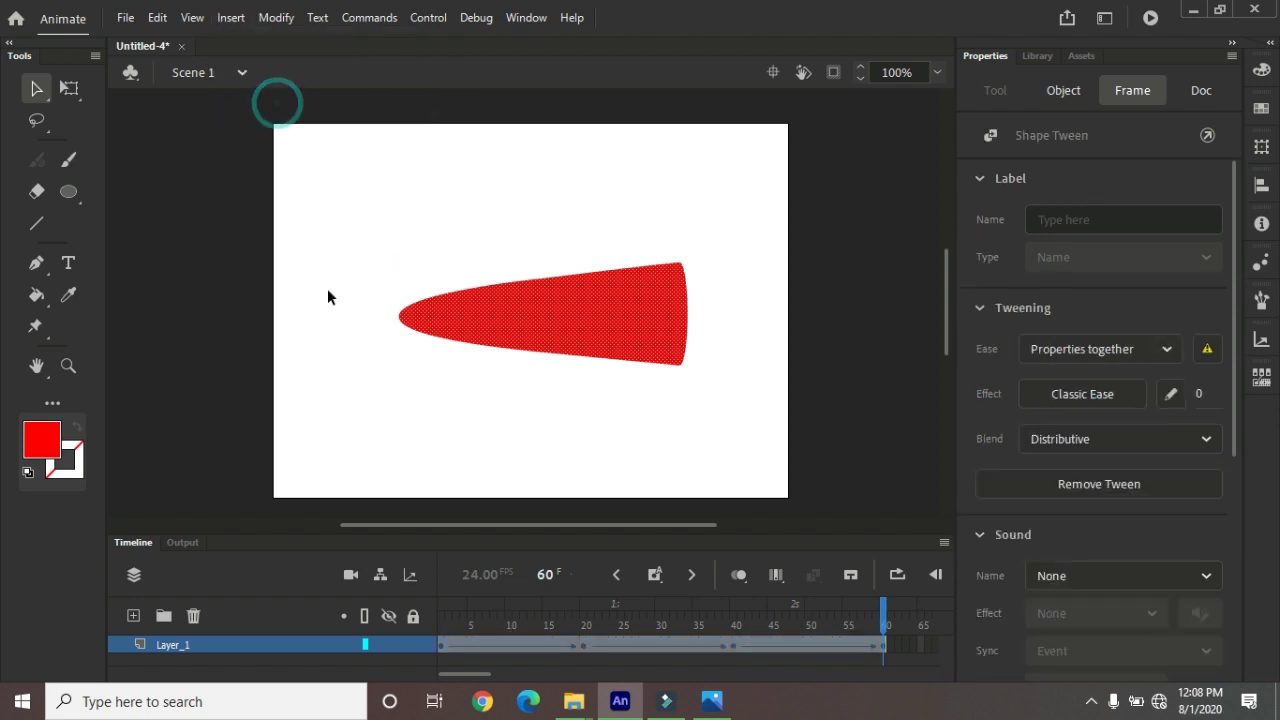
Step: Test the movie to watch the complete multi-keyframe morph and close the preview
key(ctrl+Return)
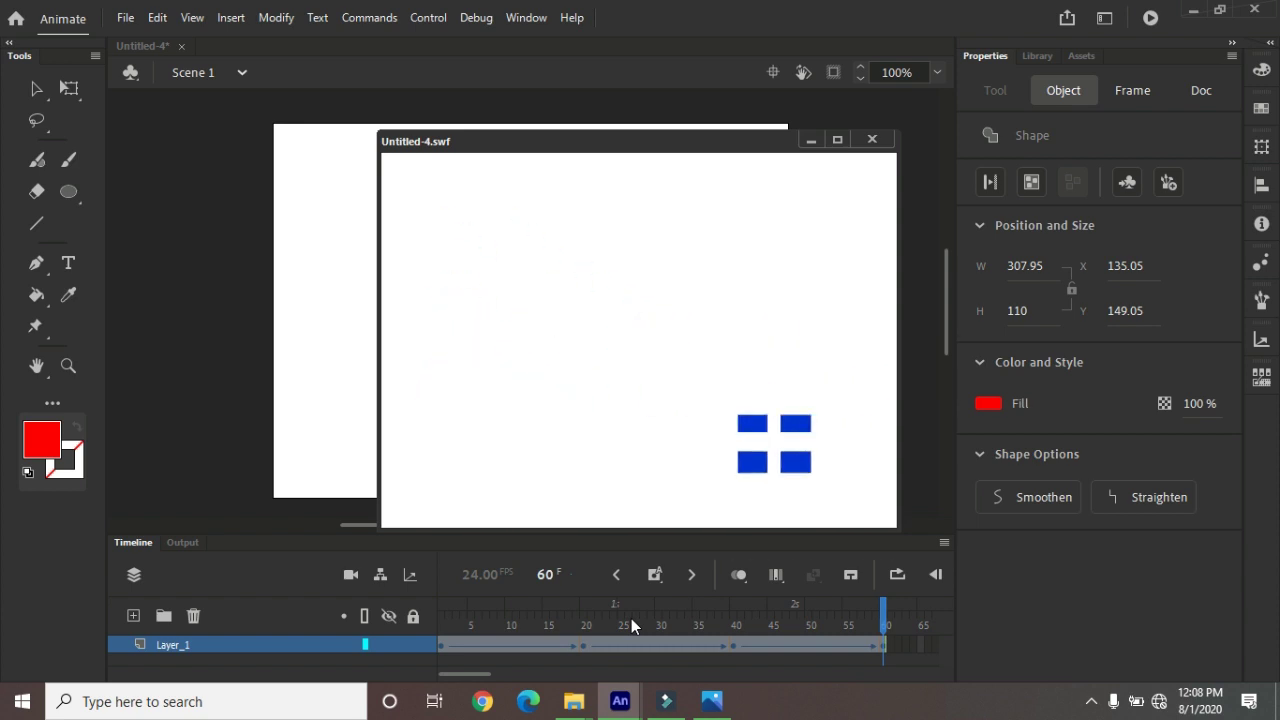
click(872, 139)
click(846, 301)
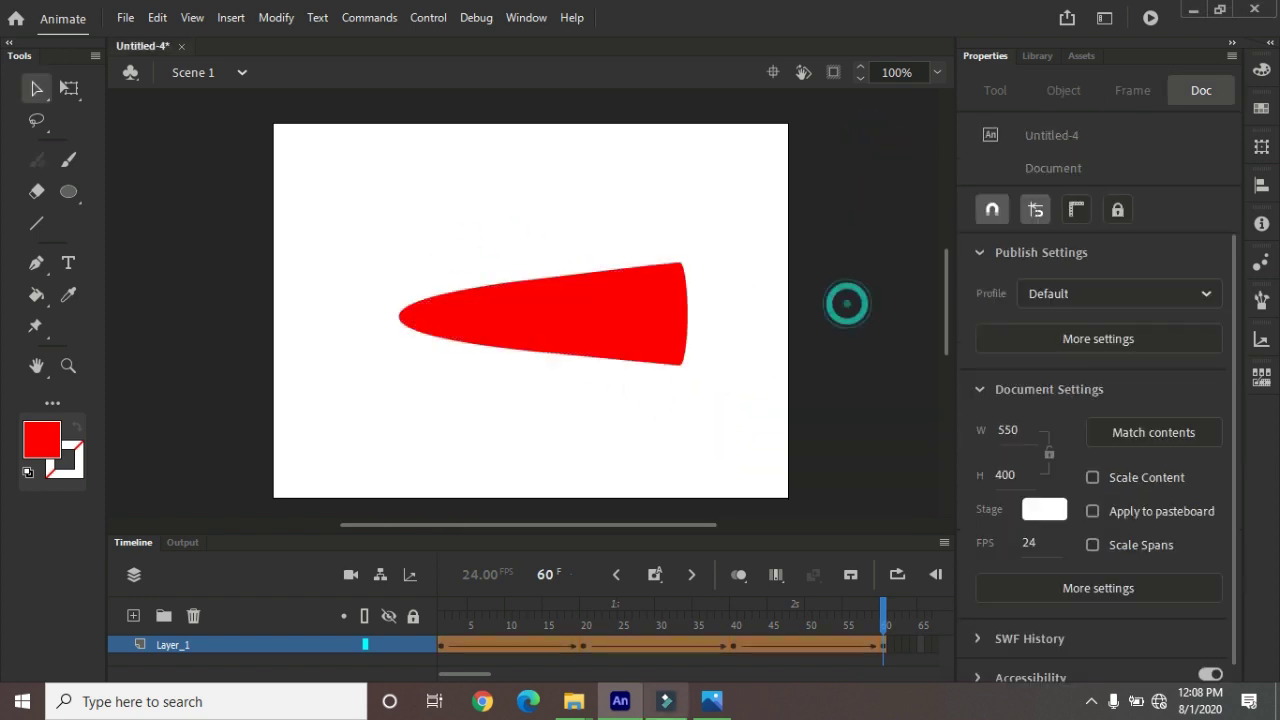
Step: Lengthen the first shape tween span on Layer_1 so that its end keyframe falls on frame 23
click(494, 645)
key(F5)
key(F5)
key(F5)
key(F5)
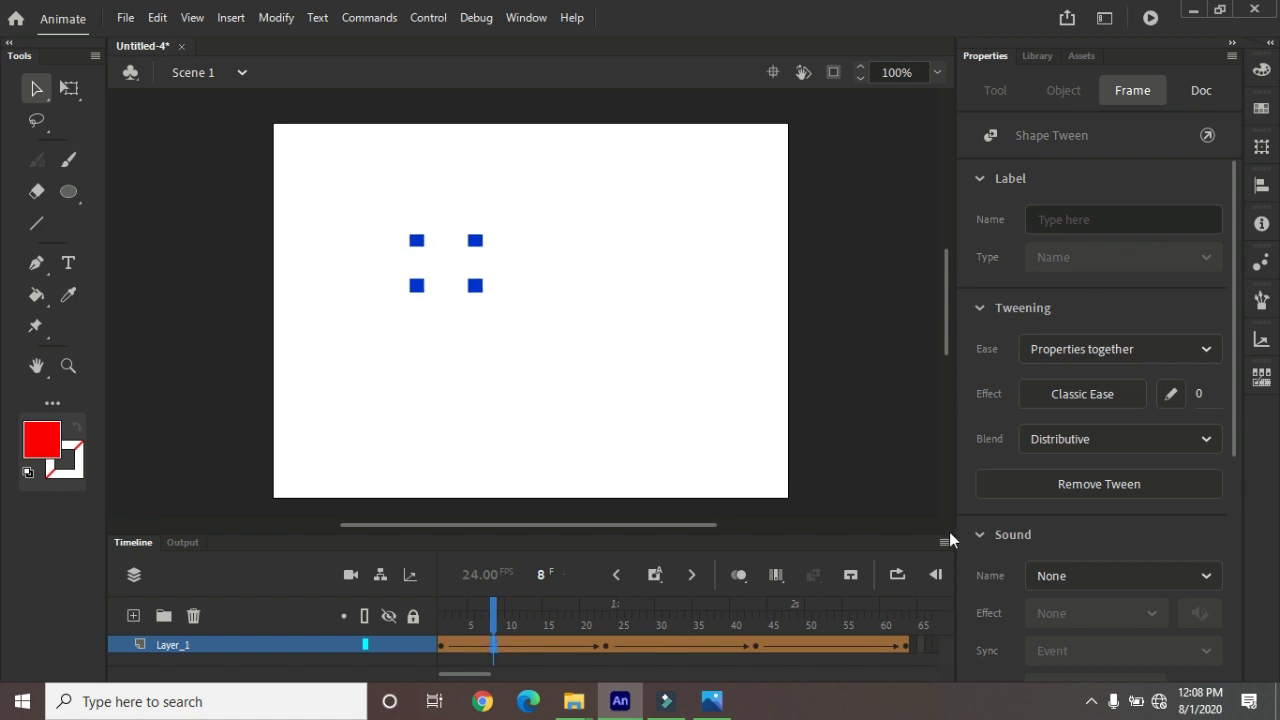
Step: Set the document frame rate to 12 FPS and preview the movie at that speed
click(916, 500)
click(1031, 526)
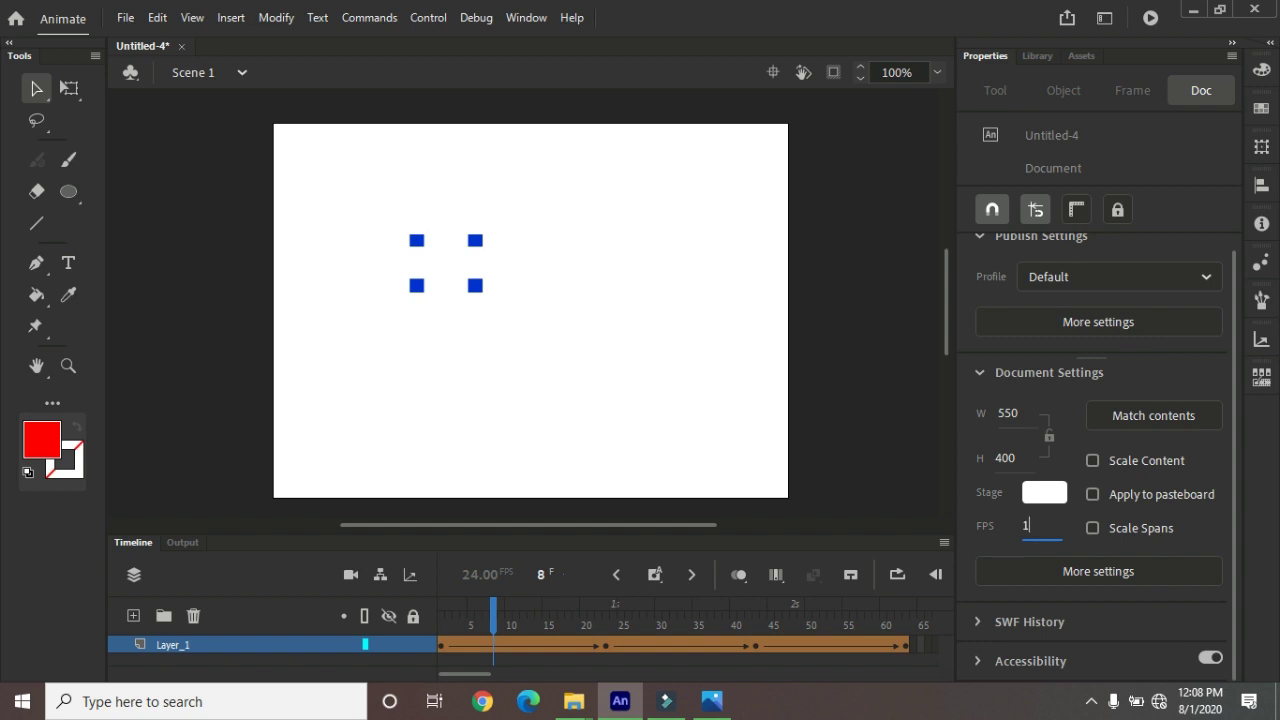
text(12)
click(855, 288)
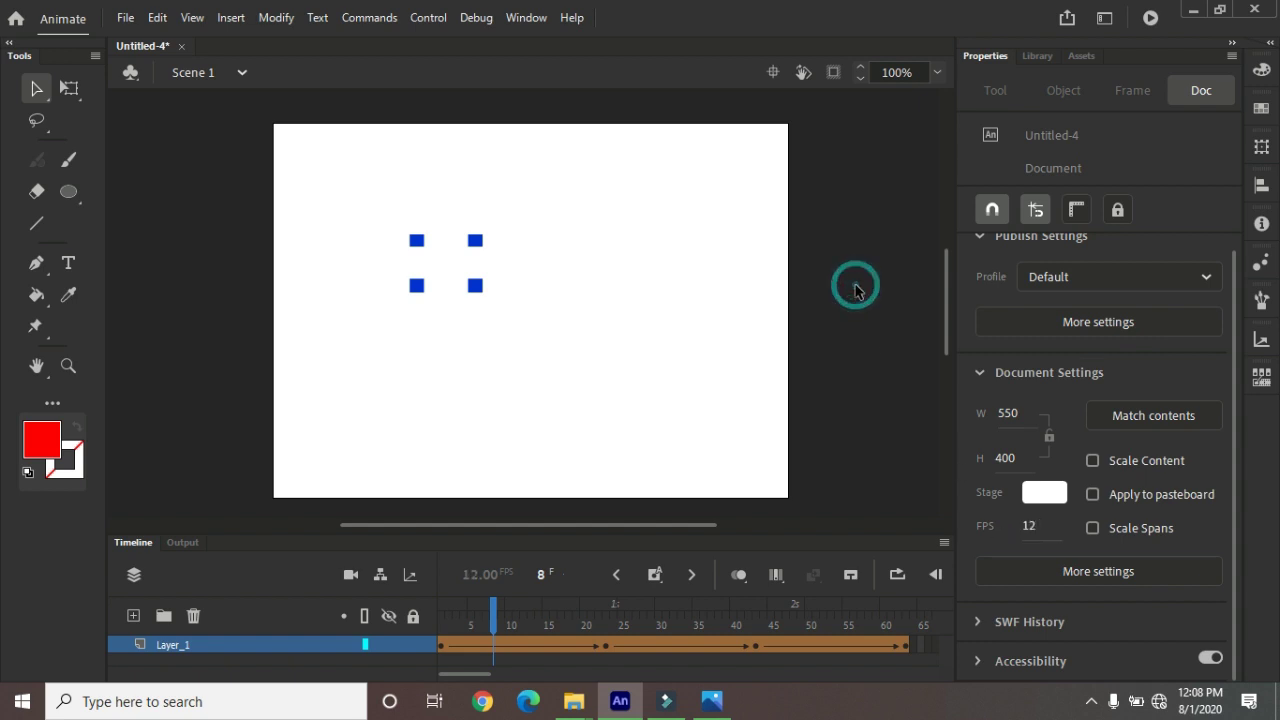
key(ctrl+Return)
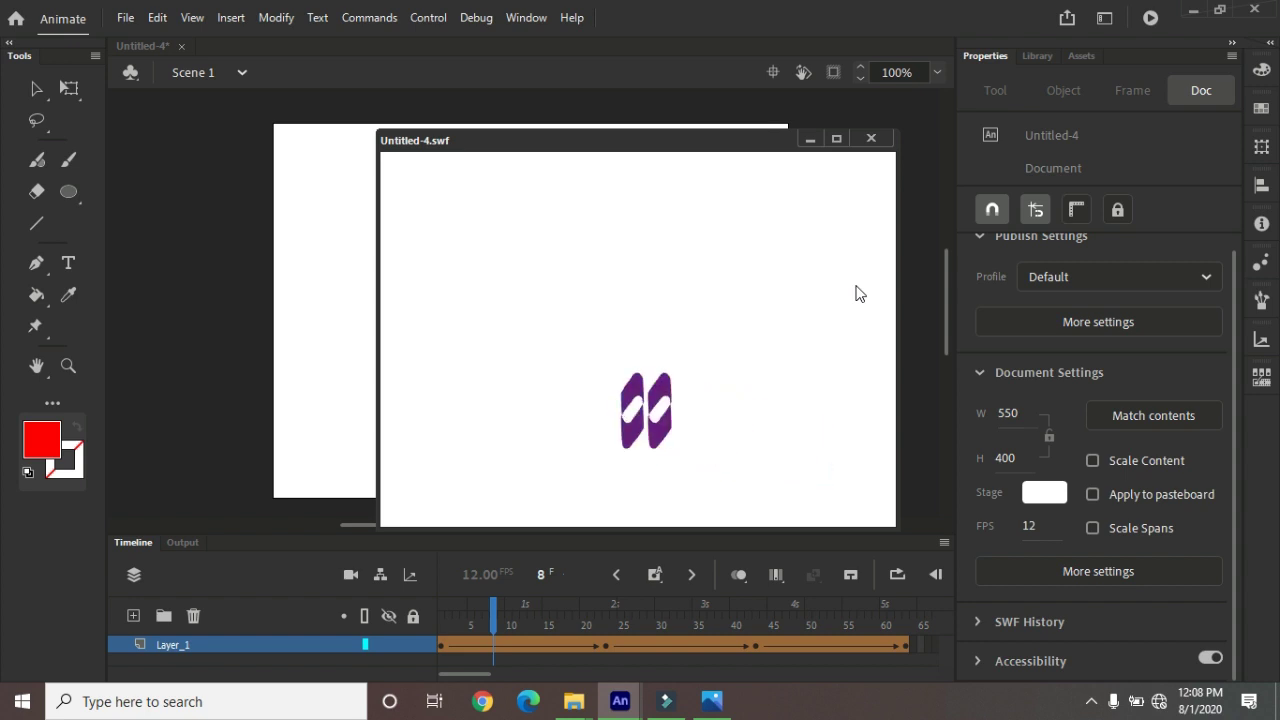
click(871, 138)
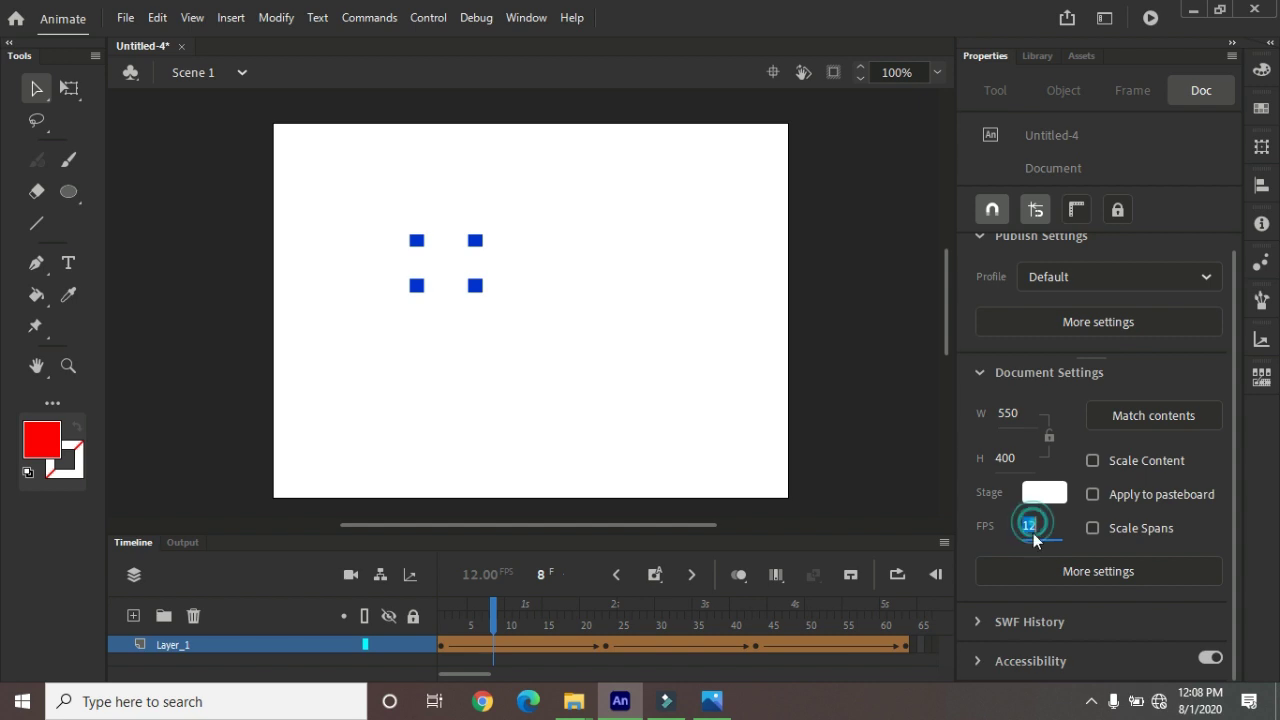
Step: Set the document frame rate to 20 FPS and preview the movie again
text(20)
key(ctrl+Return)
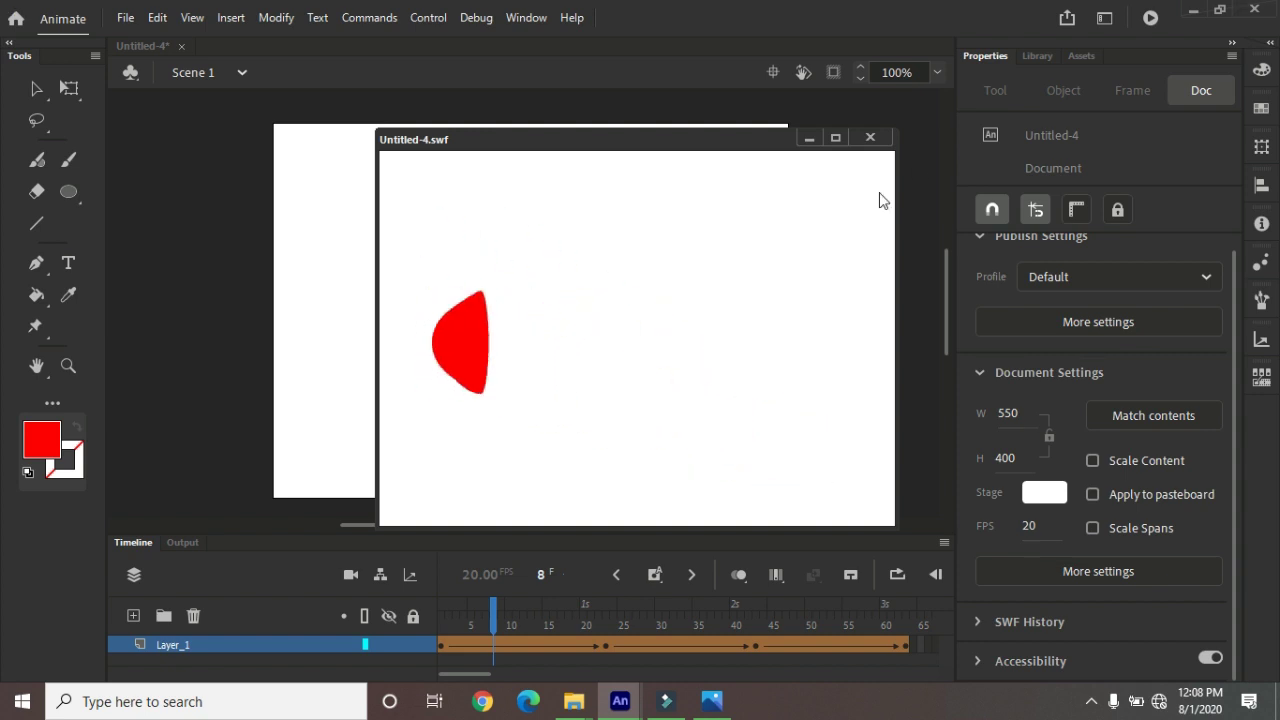
click(870, 137)
Step: Create a new ActionScript 3.0 document of 550 by 400 pixels at 24 FPS
click(126, 17)
key(Escape)
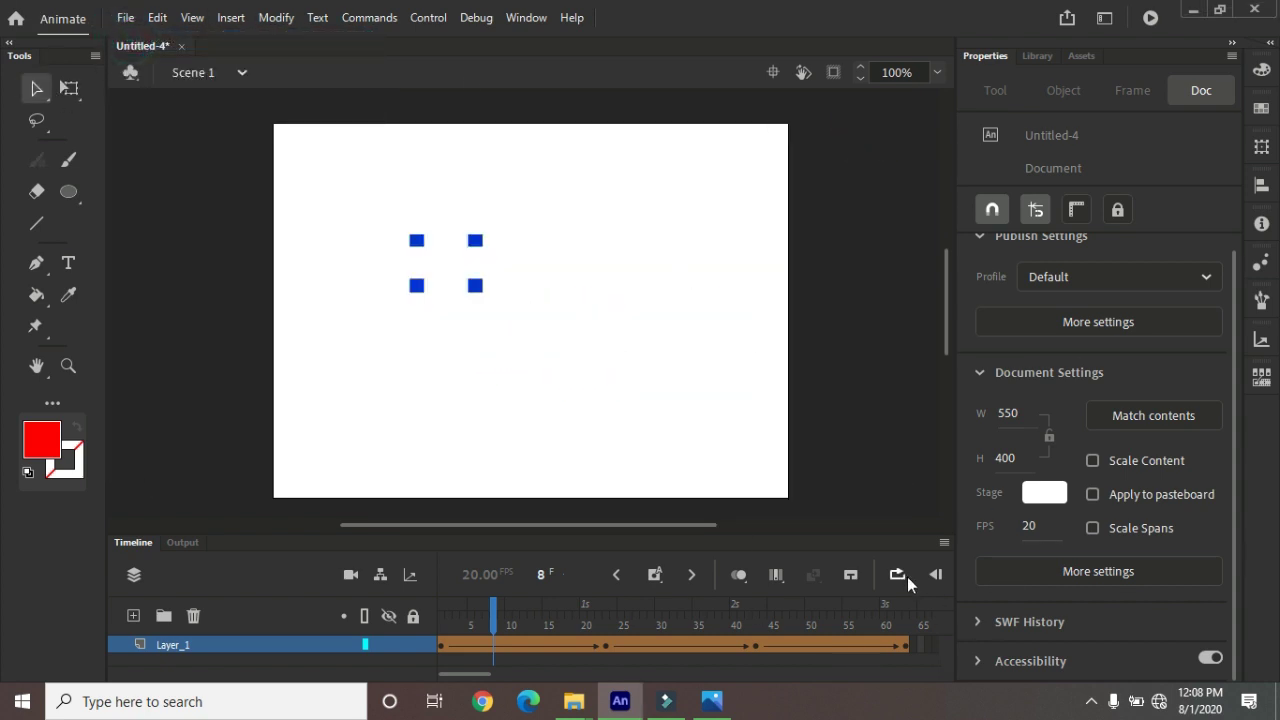
key(ctrl+Return)
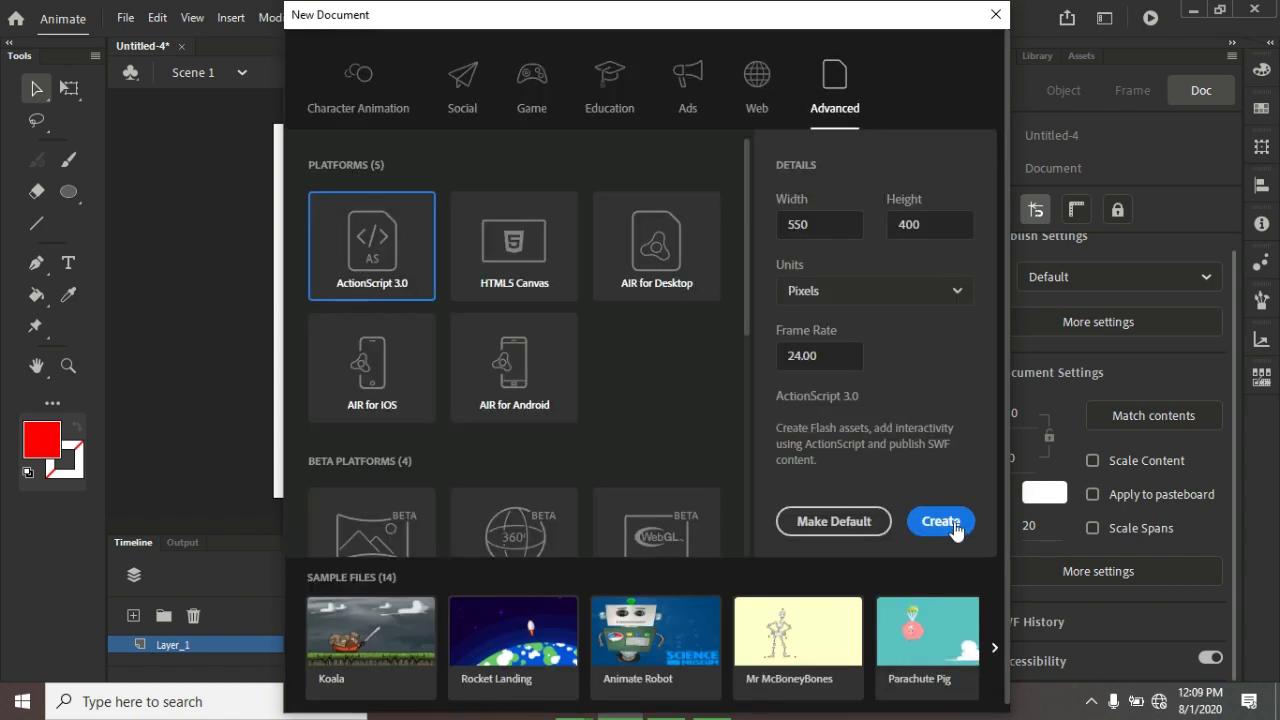
click(941, 521)
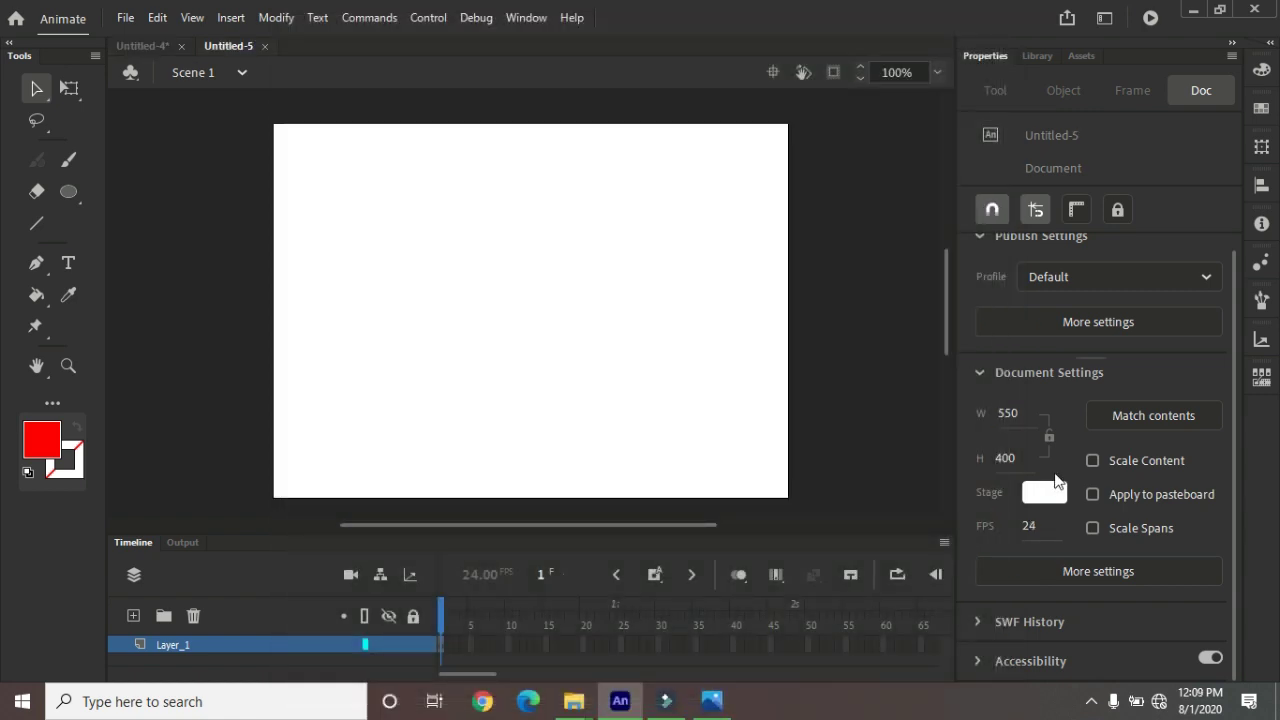
Step: Draw a red square of about 65 by 65 px at about X 190, Y 130 with the Rectangle tool
click(72, 205)
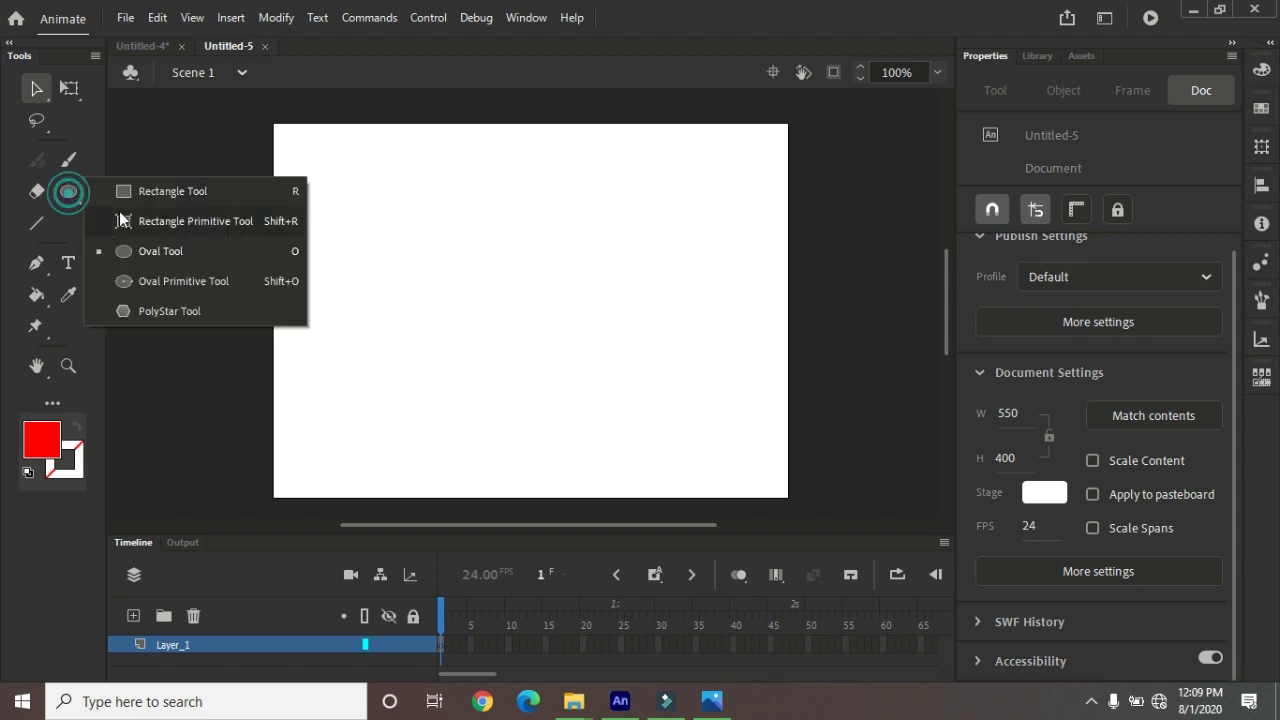
click(135, 191)
drag(450, 244, 511, 305)
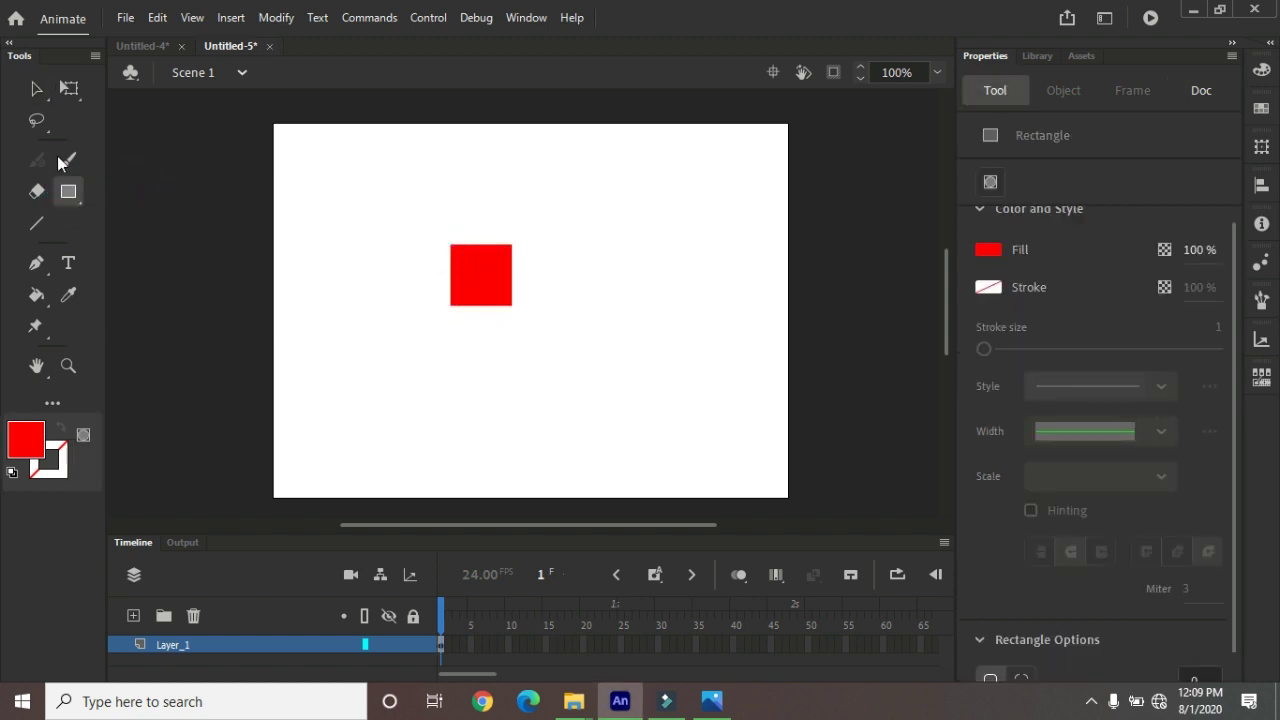
Step: Match the red square's width and height to the stage and centre it so that it covers the whole stage
click(36, 88)
click(480, 277)
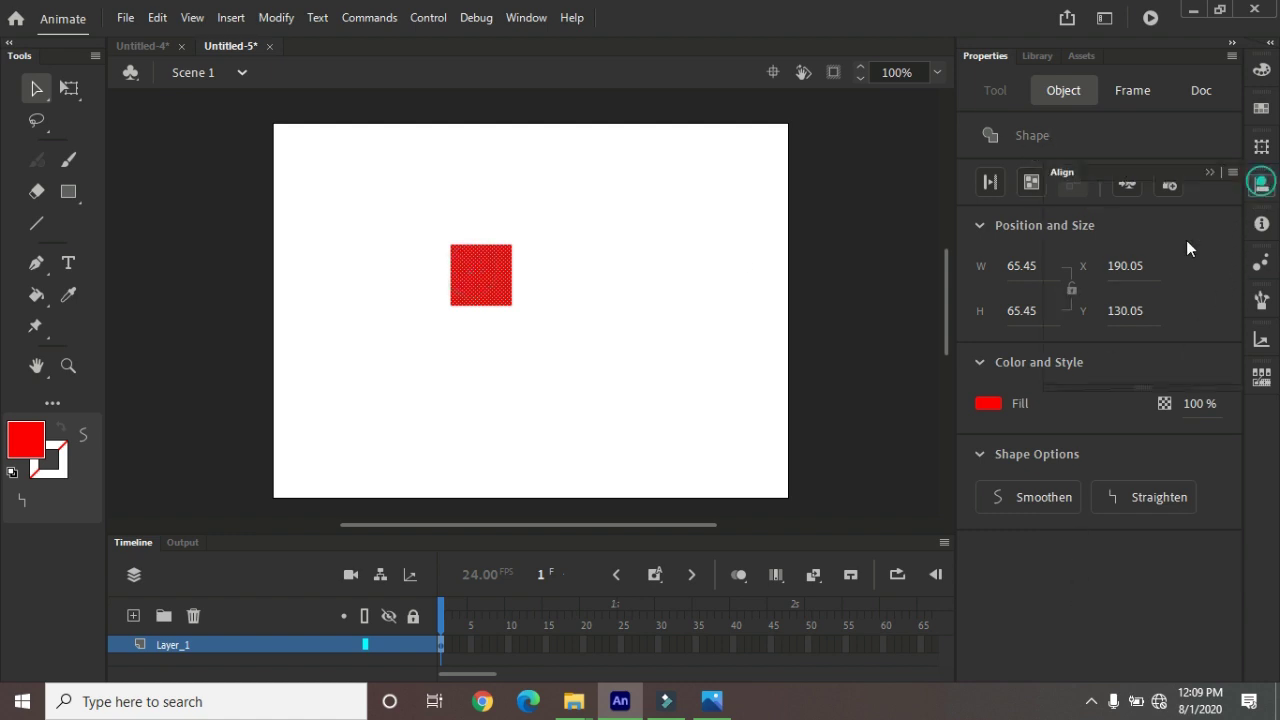
click(1261, 185)
click(1070, 305)
click(1096, 304)
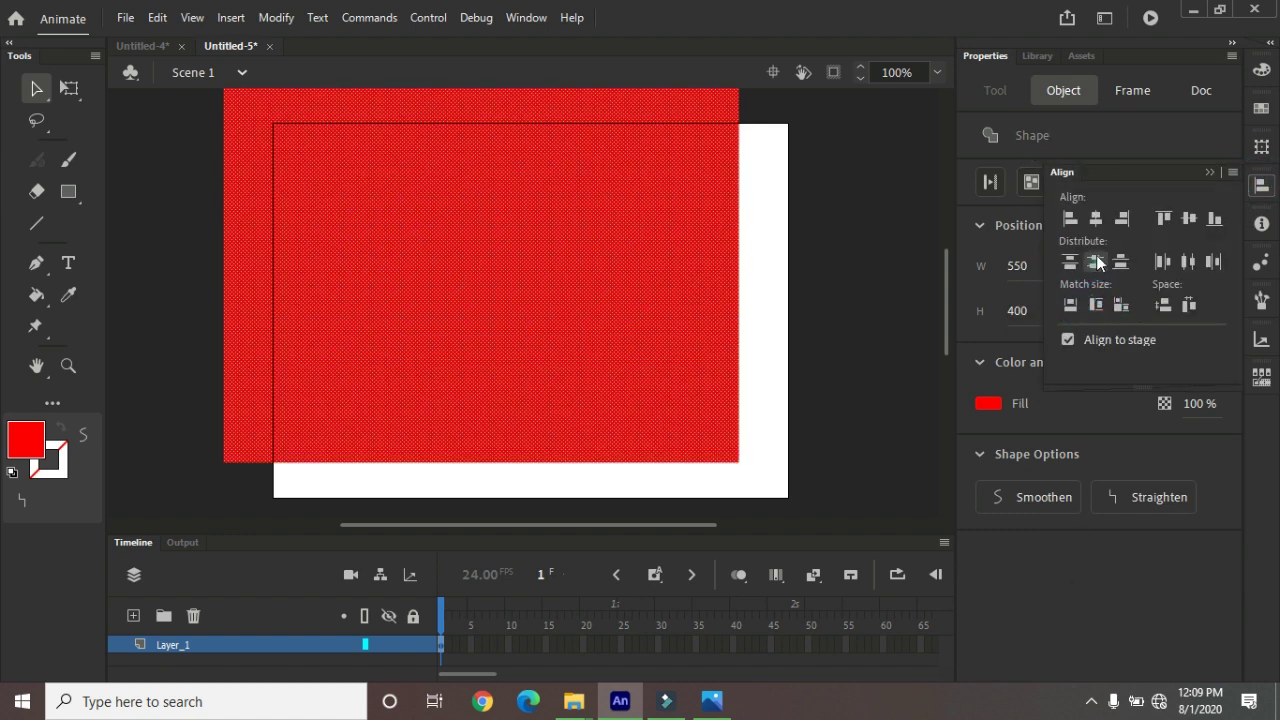
click(1096, 261)
click(1096, 218)
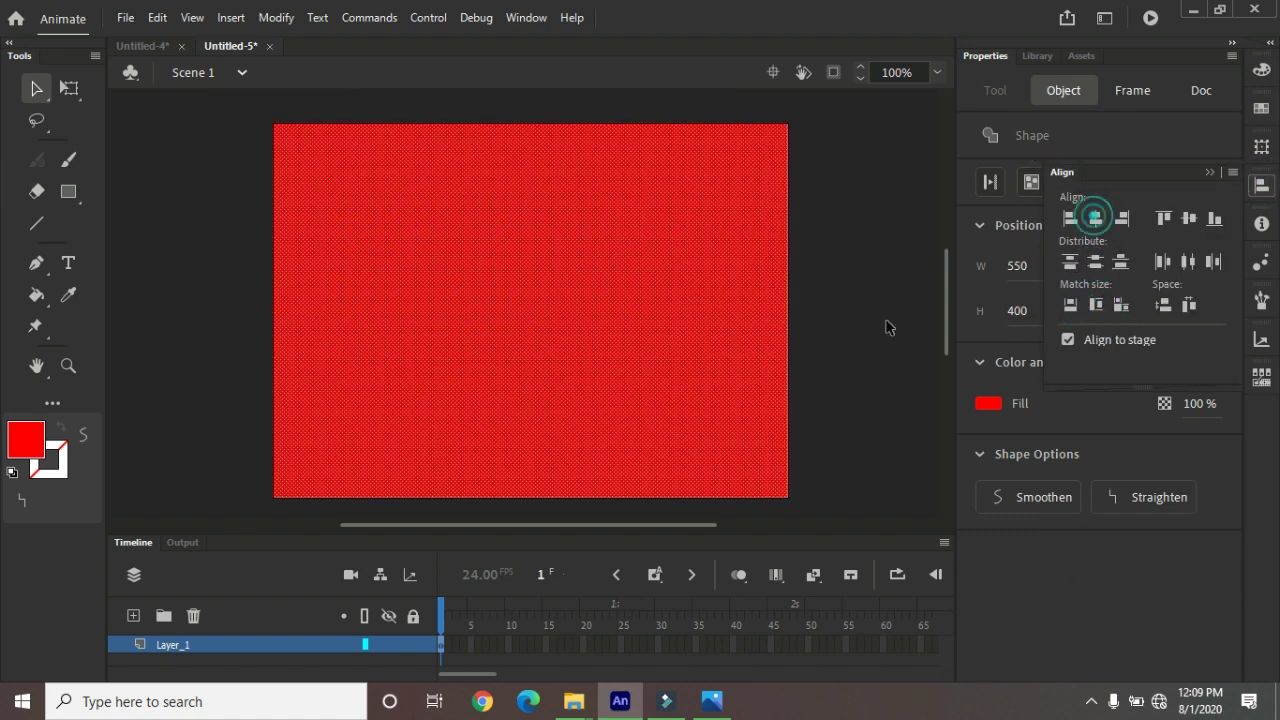
Step: Insert a keyframe at frame 40 and delete a narrow full-height vertical strip from the middle of the red rectangle
click(732, 642)
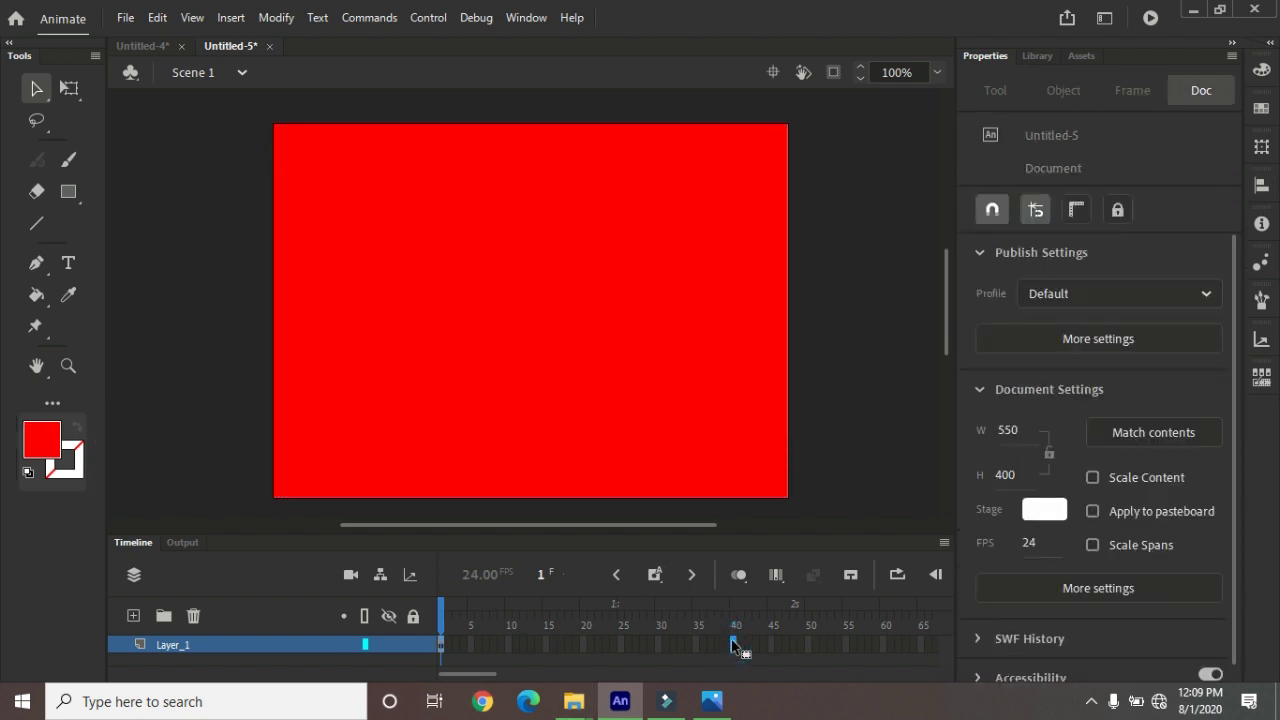
click(732, 642)
key(F5)
drag(520, 118, 542, 510)
key(Delete)
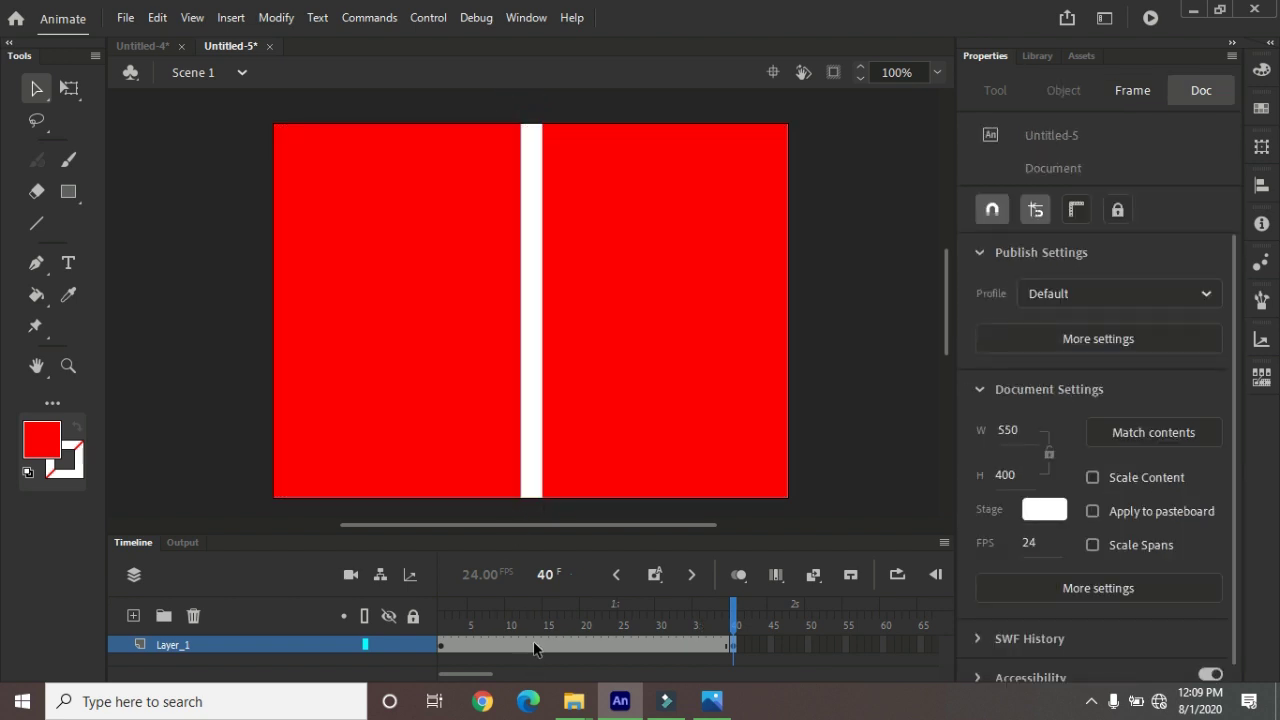
Step: Apply a shape tween to the Layer_1 span between frames 1 and 40
click(537, 645)
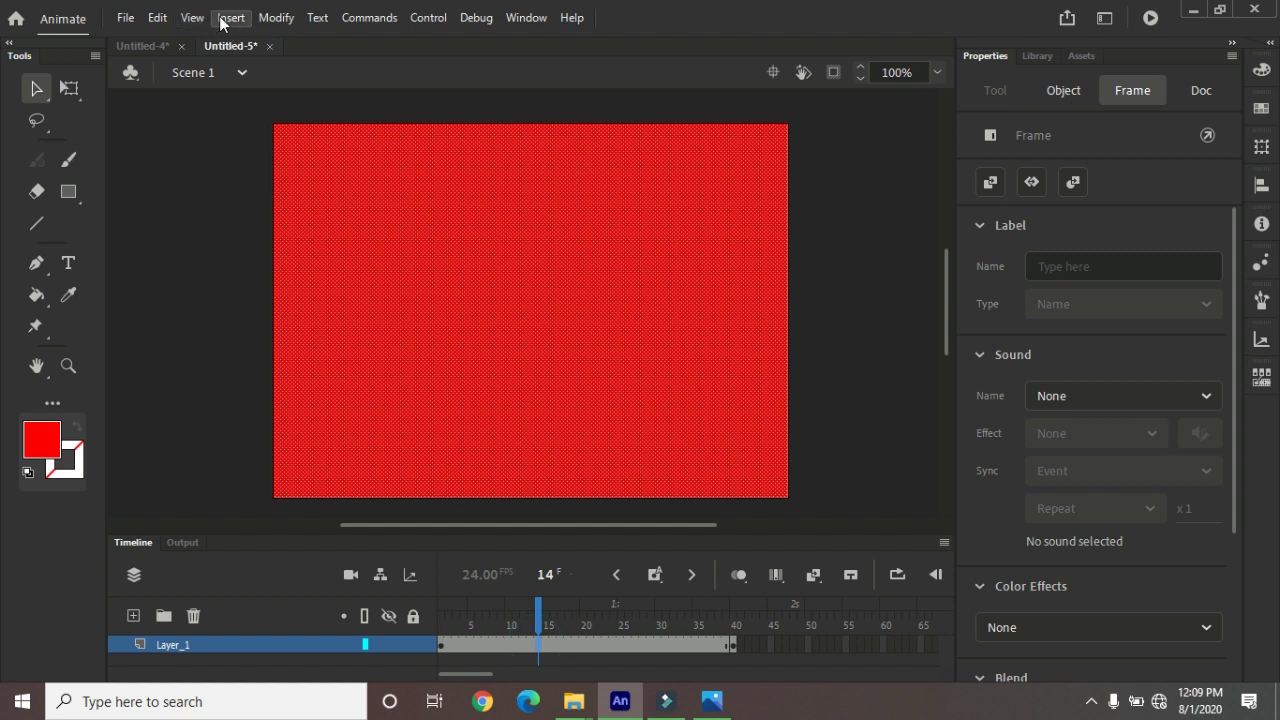
click(222, 18)
click(288, 110)
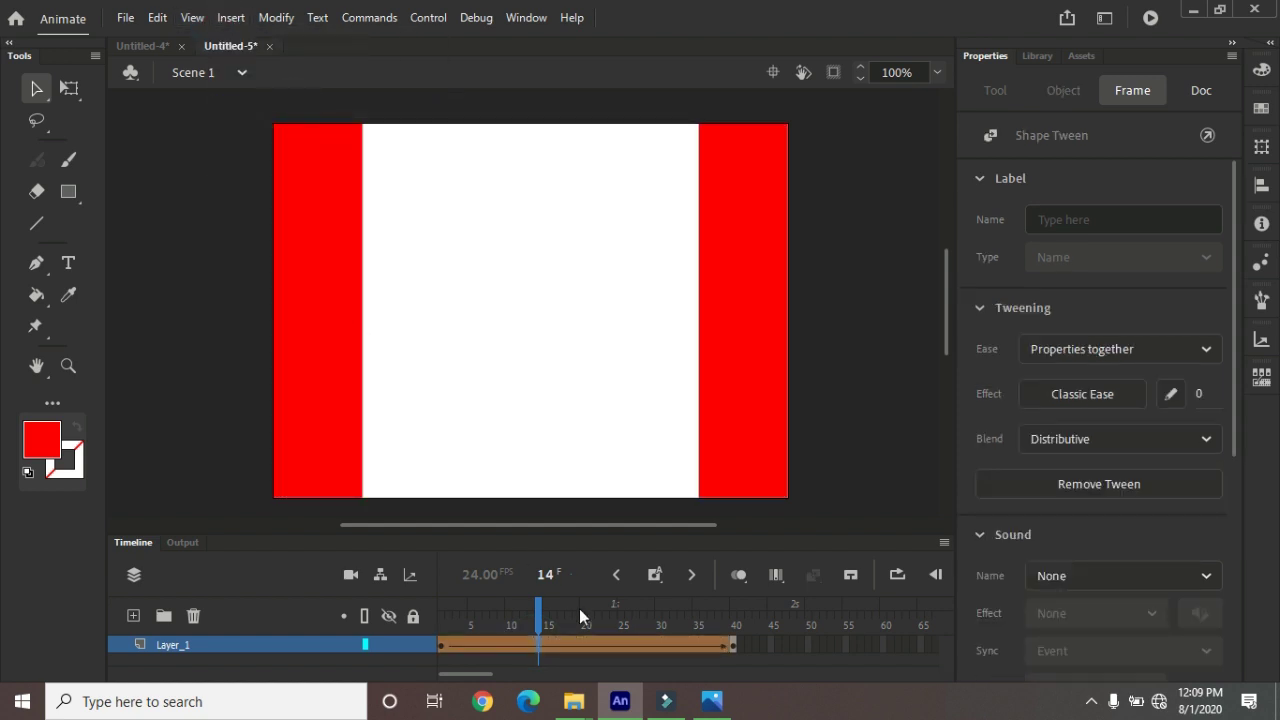
Step: Scrub the timeline and test the movie to check the closing red curtain animation
drag(537, 604, 724, 641)
key(ctrl+Return)
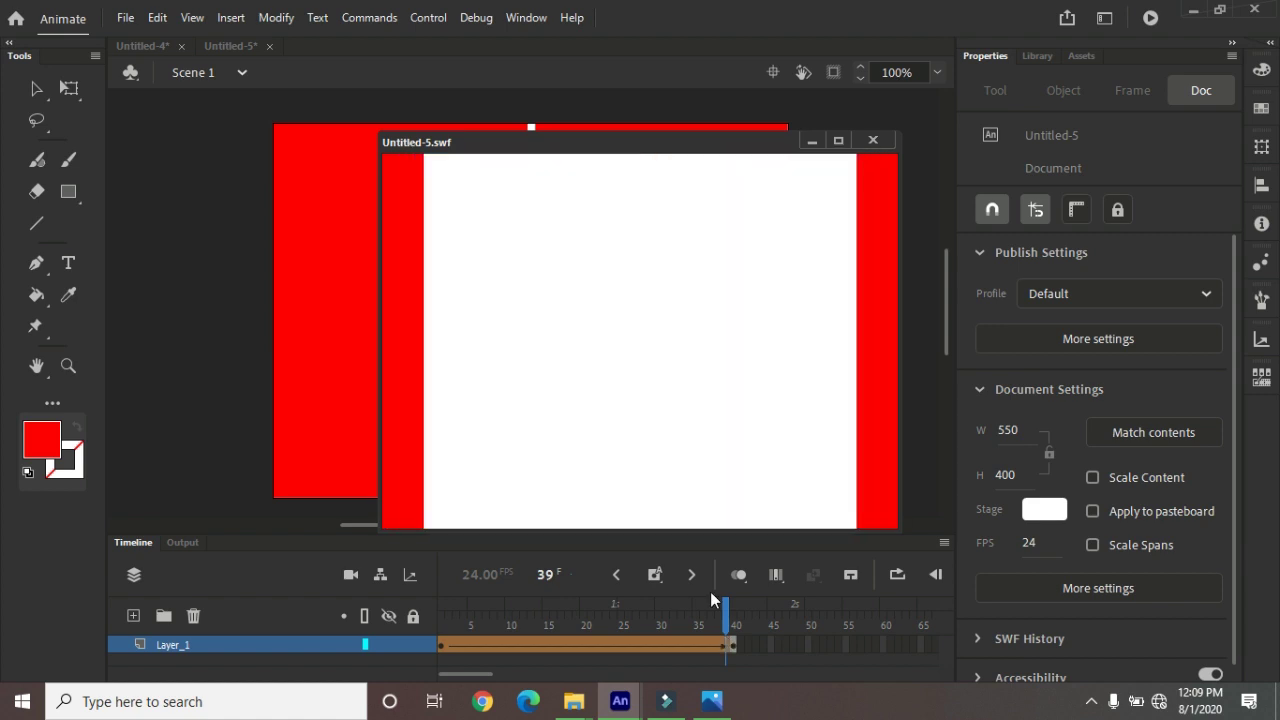
click(882, 142)
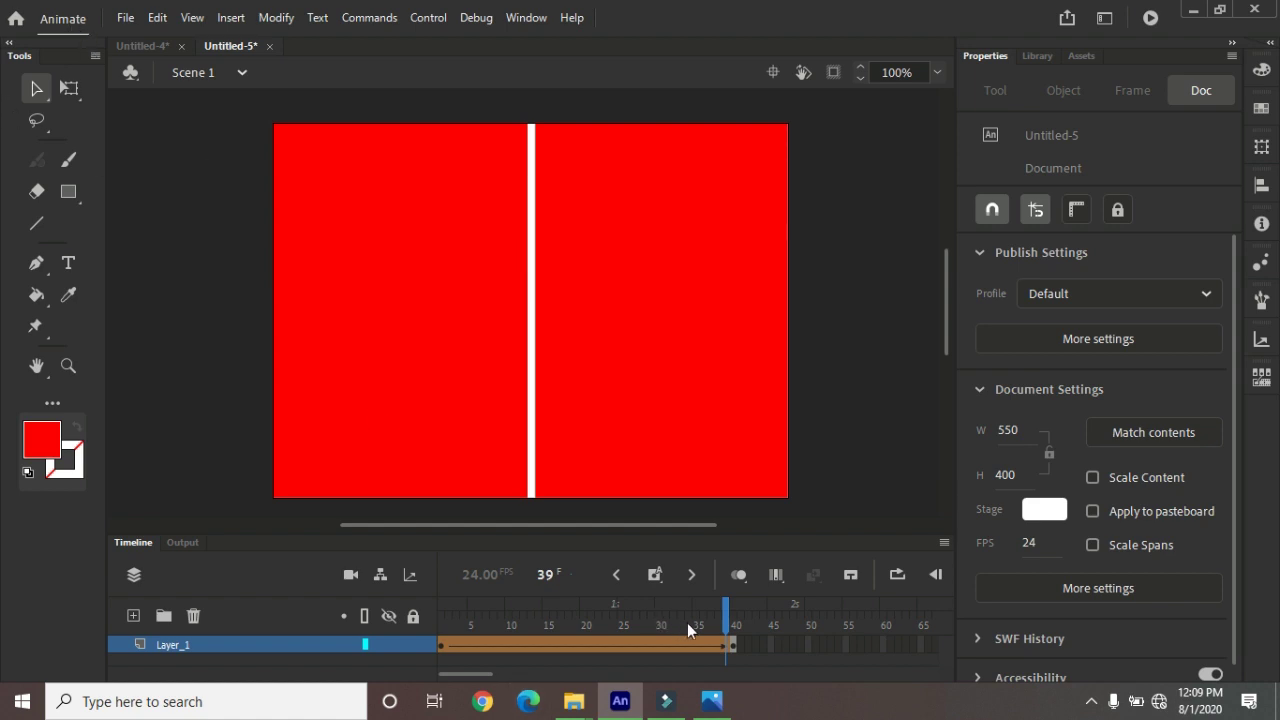
Step: Add a new layer above Layer_1 and give it a blank keyframe at frame 41
click(729, 608)
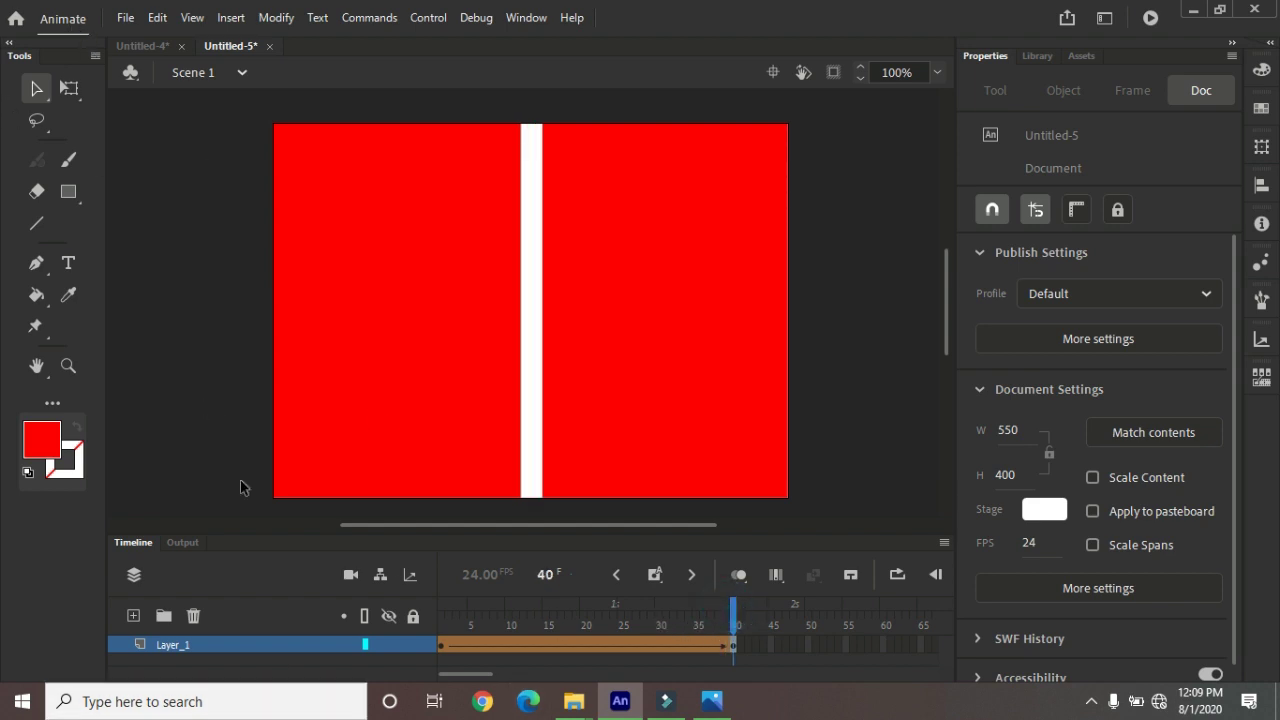
click(132, 616)
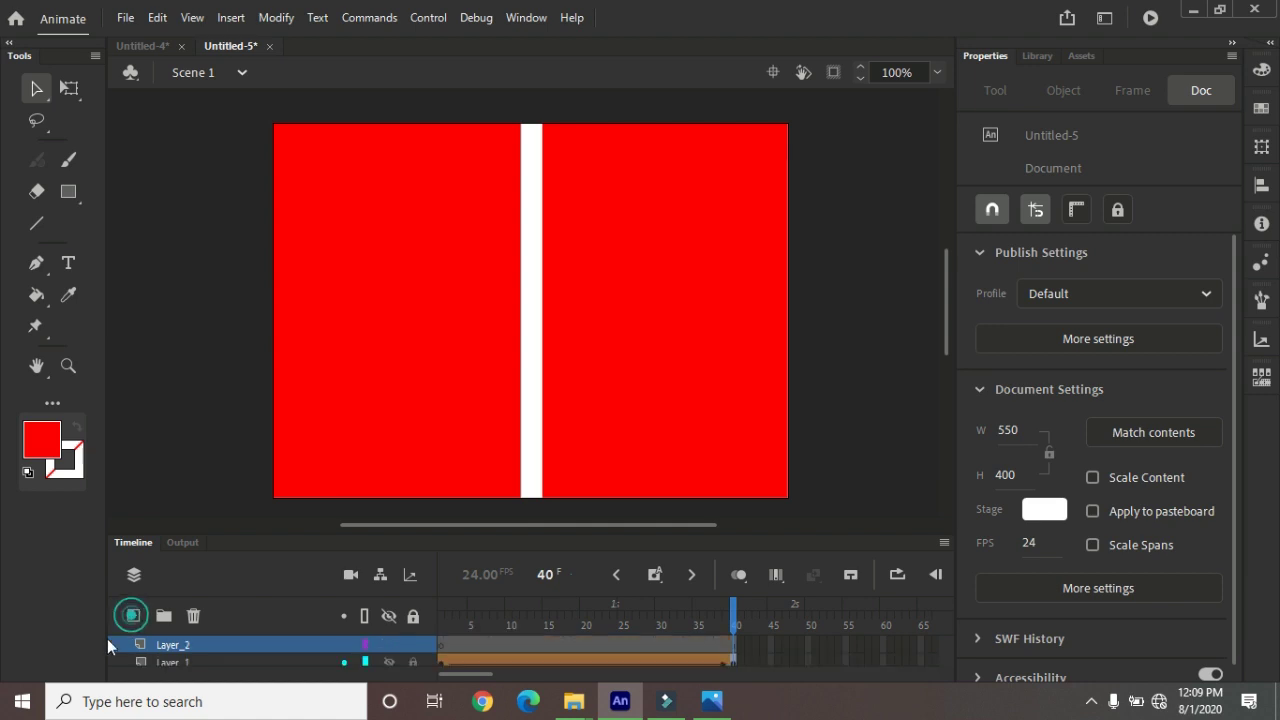
key(F5)
click(698, 647)
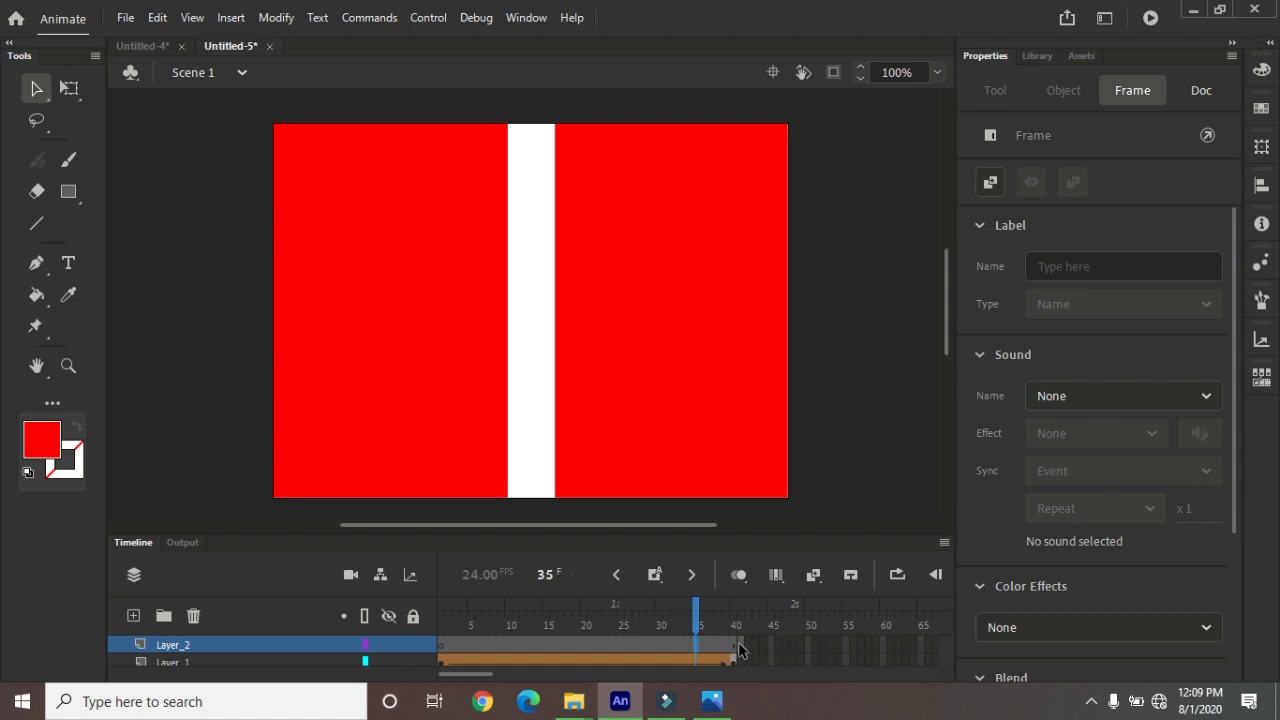
click(738, 647)
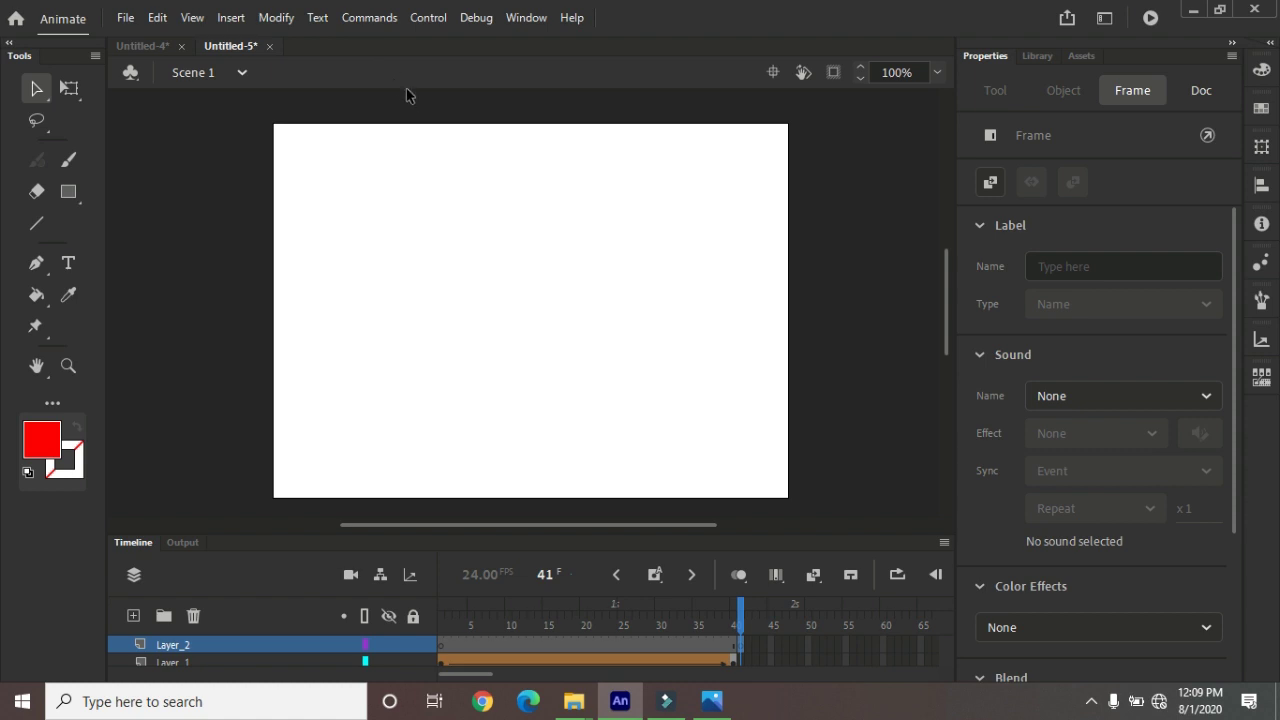
Step: Add red static text with the person's first name at the stage's upper edge, at about X 152, Y -44
click(69, 264)
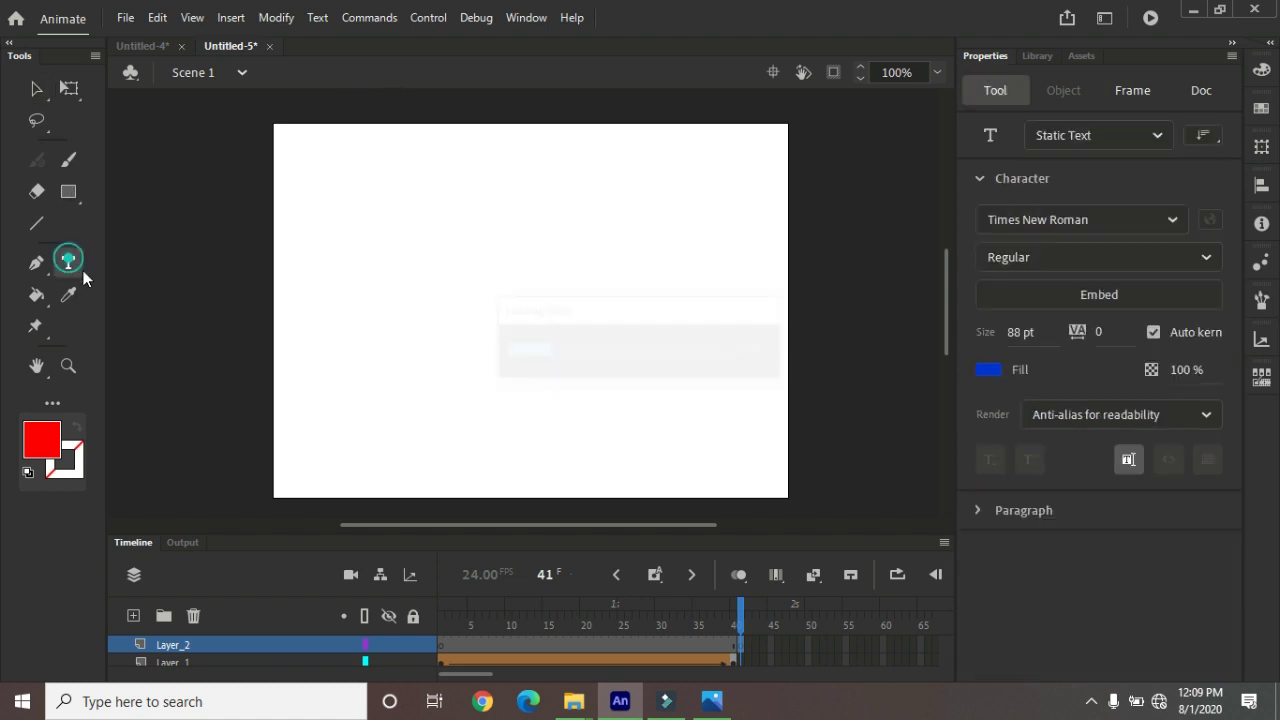
click(418, 158)
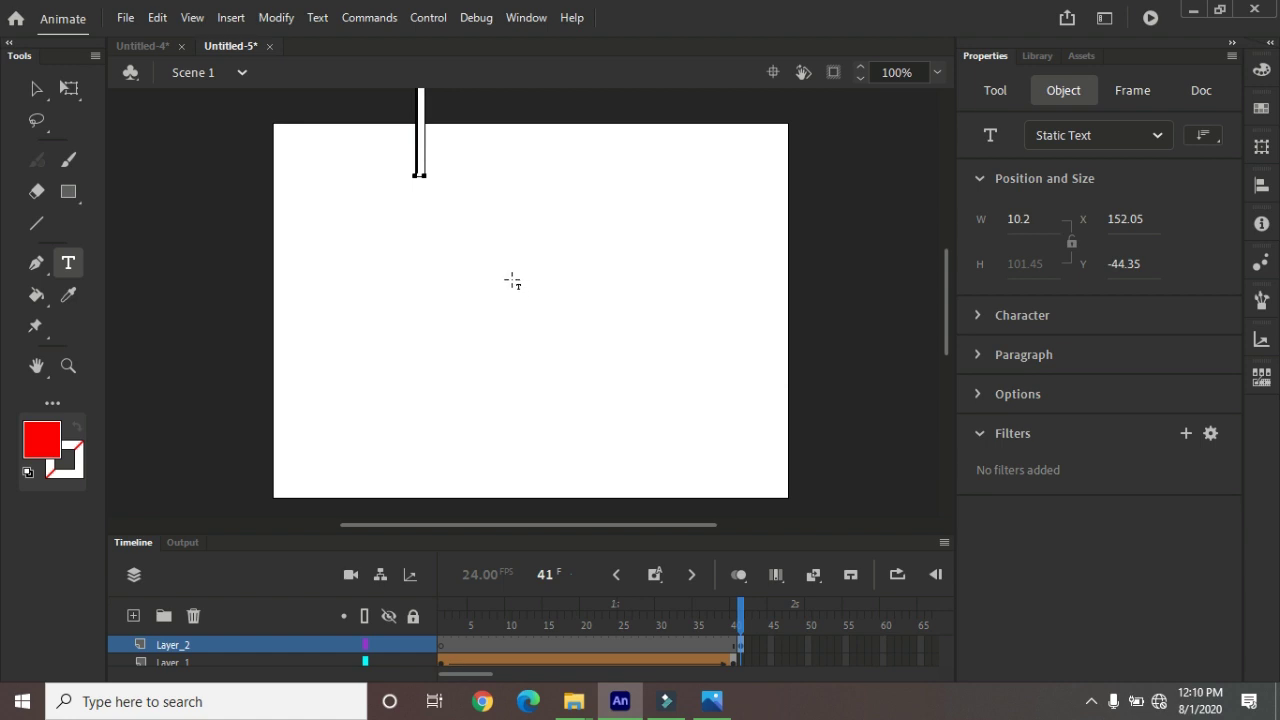
text(S)
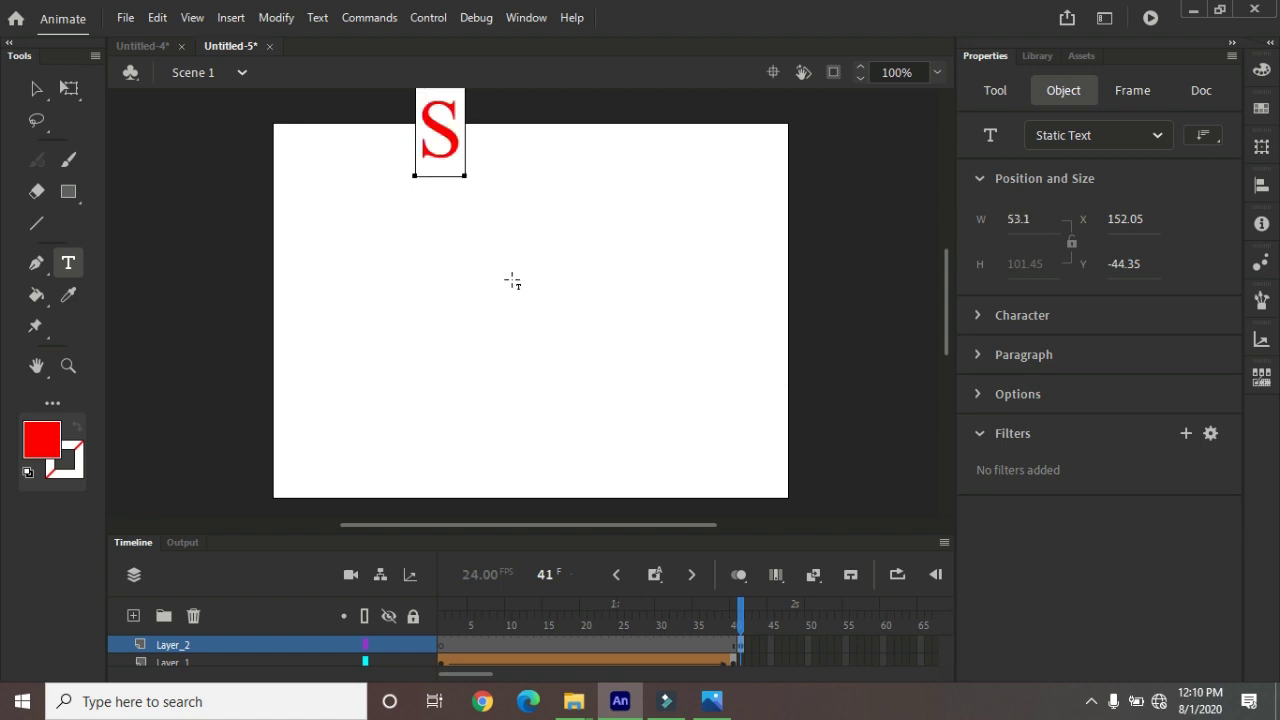
text(umit)
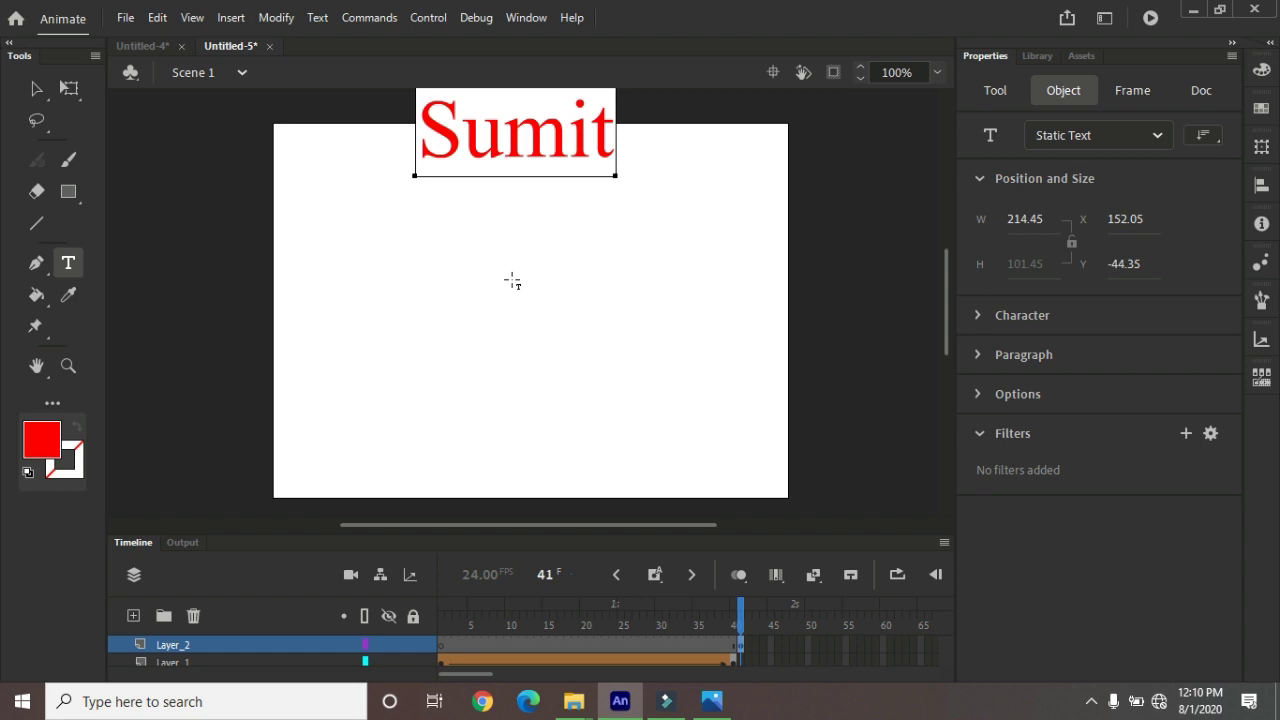
click(36, 88)
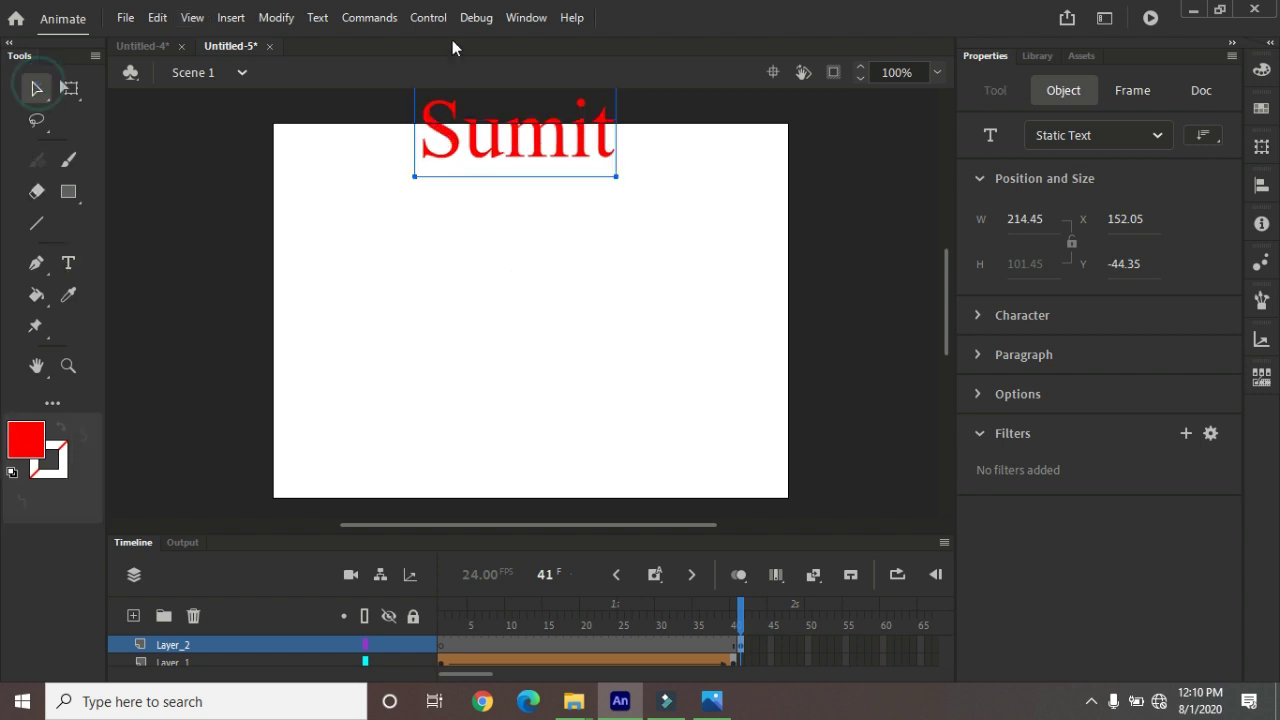
Step: Apply the multiple-bounce motion preset to the name text
click(1262, 264)
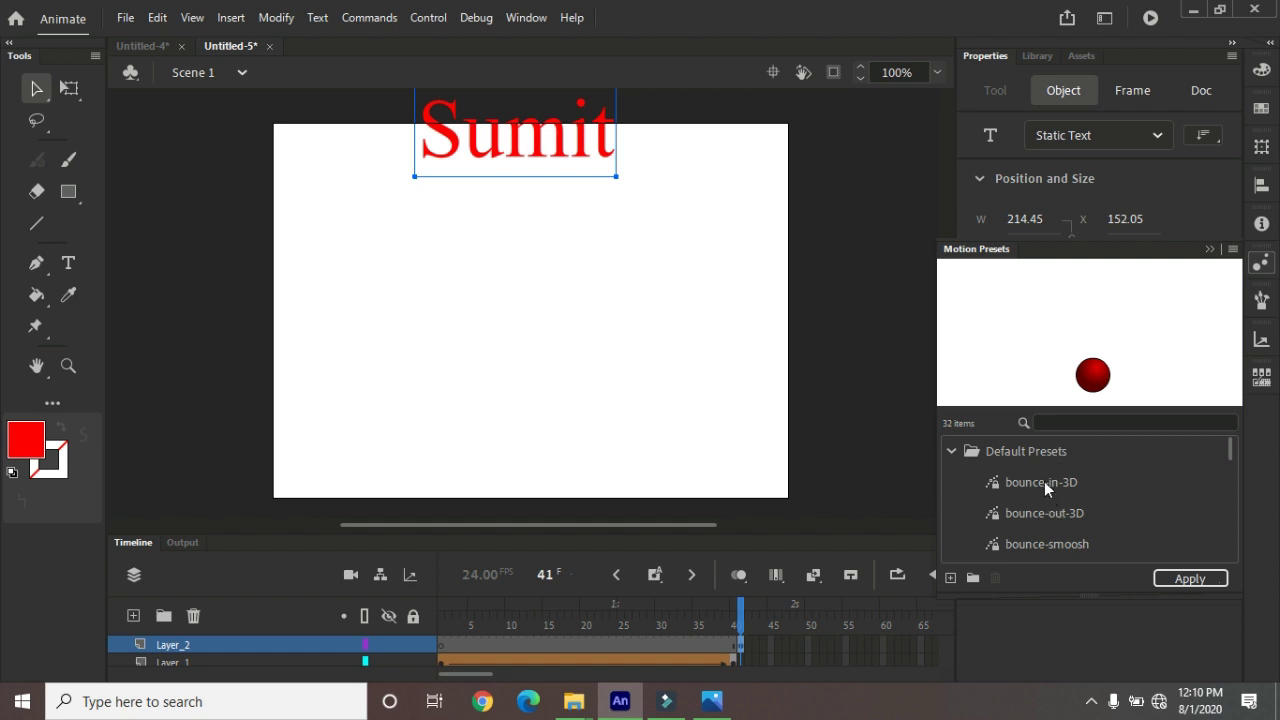
click(1044, 481)
scroll(1050, 473, down, 5)
click(1046, 515)
scroll(1050, 505, down, 2)
click(1043, 454)
click(1044, 482)
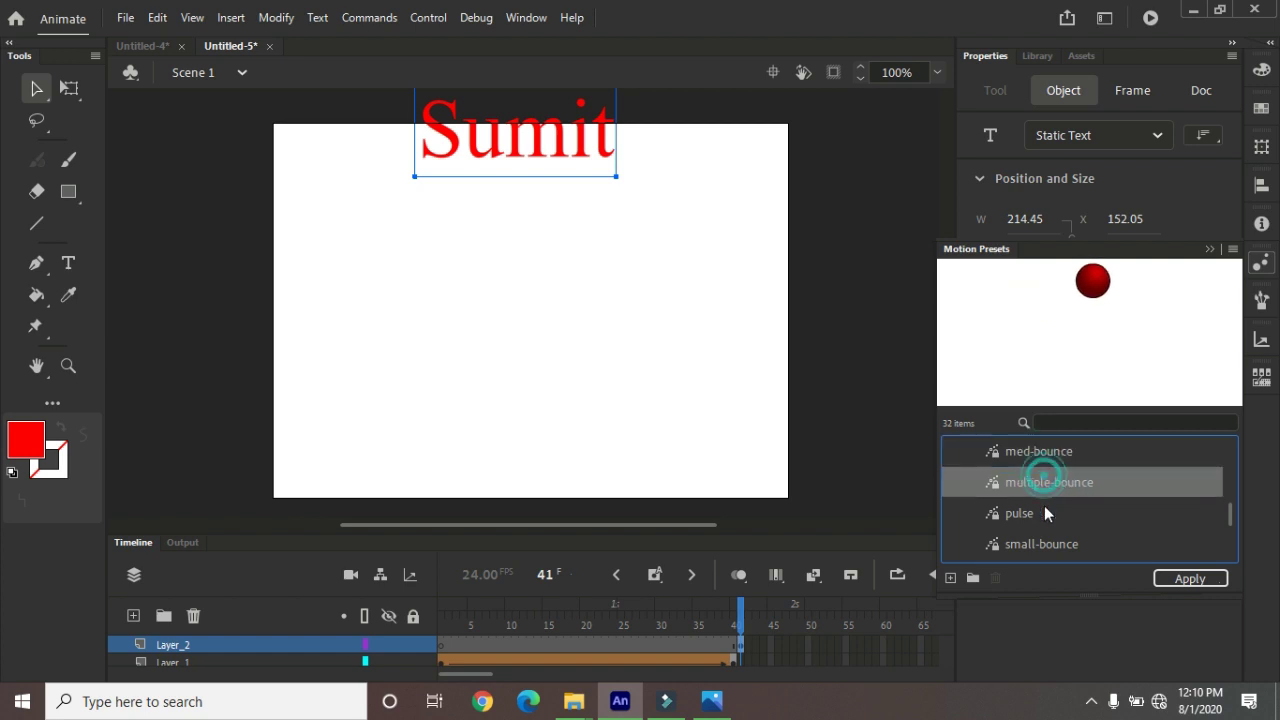
click(1190, 578)
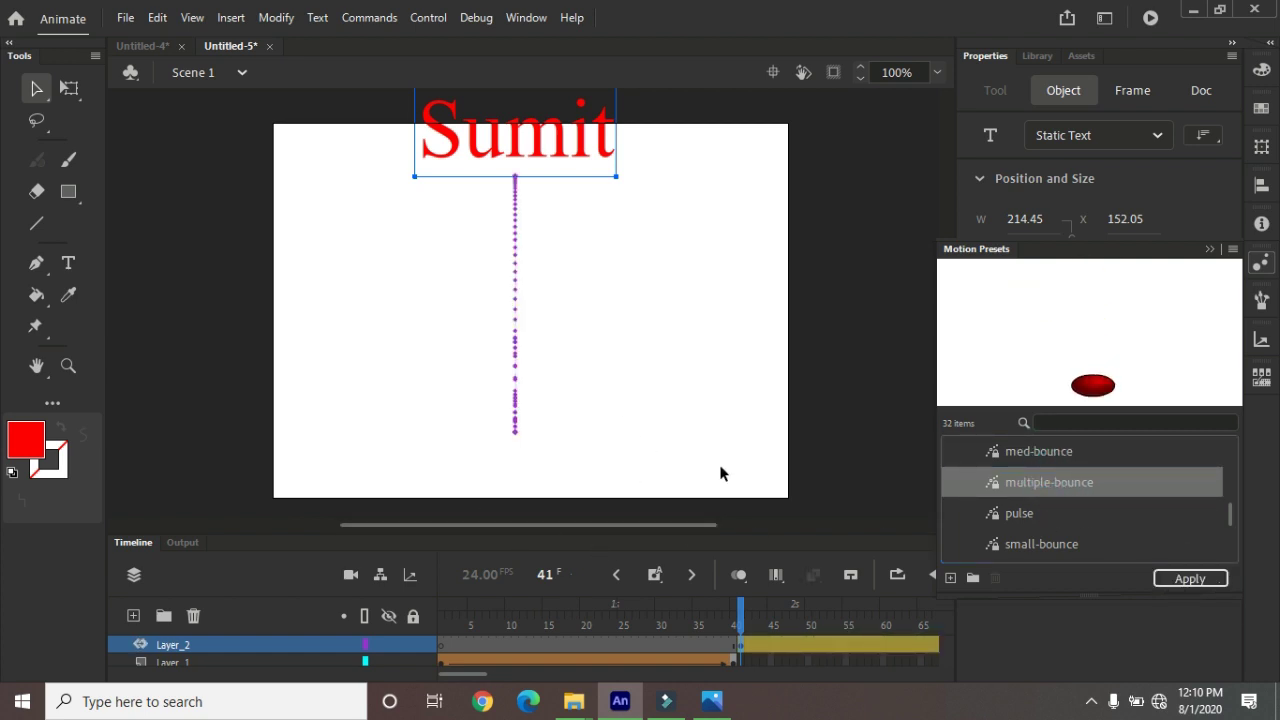
Step: Test the movie with the curtain and bouncing text, close the preview and minimise the program window
click(822, 380)
key(ctrl+Return)
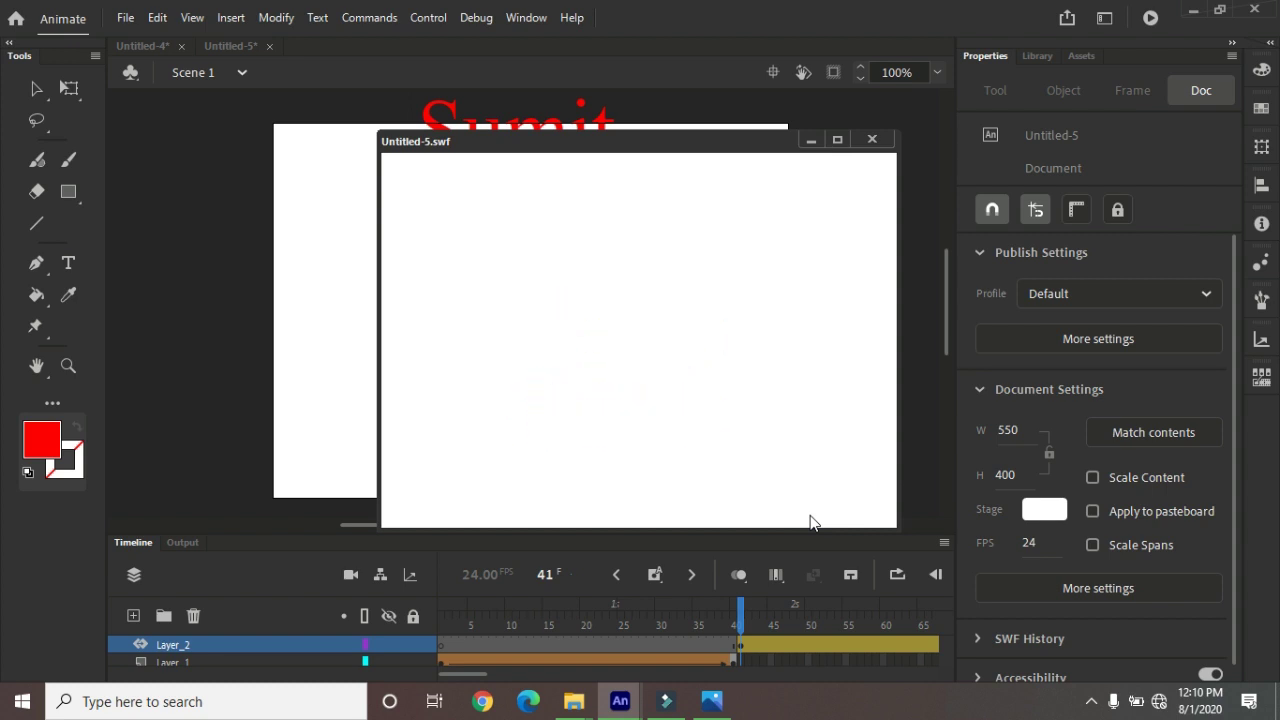
click(872, 139)
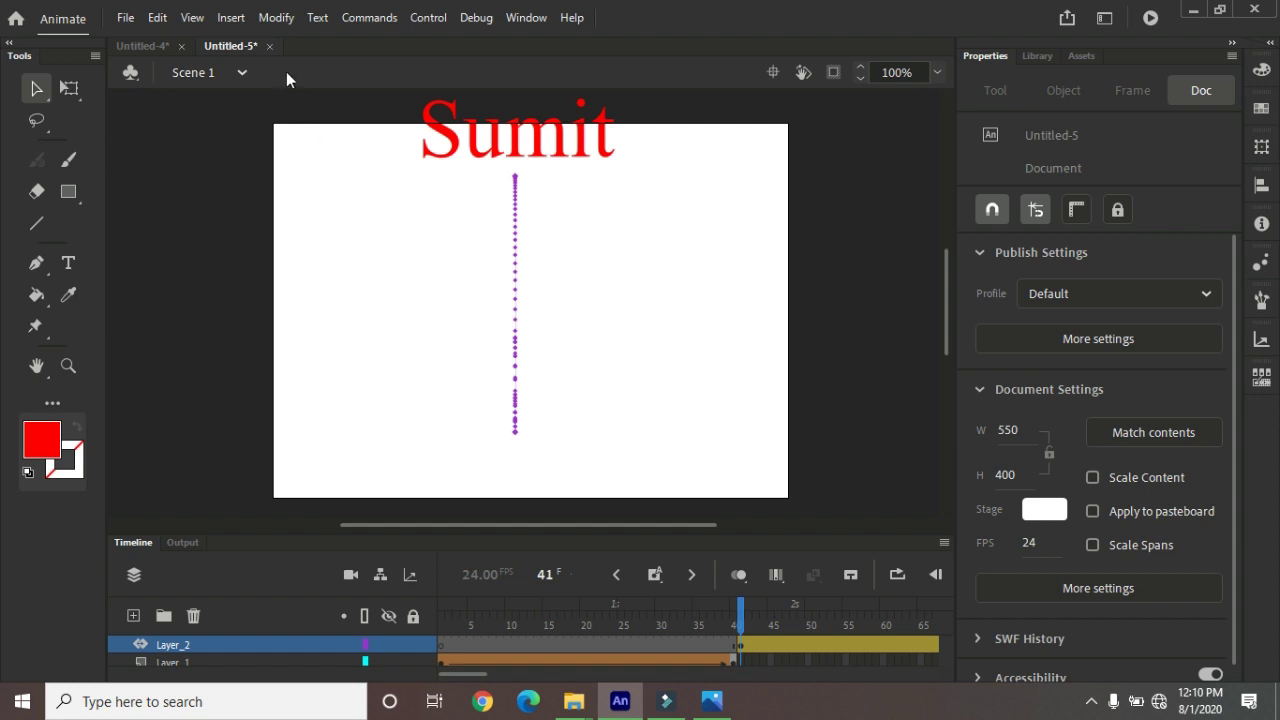
click(1193, 10)
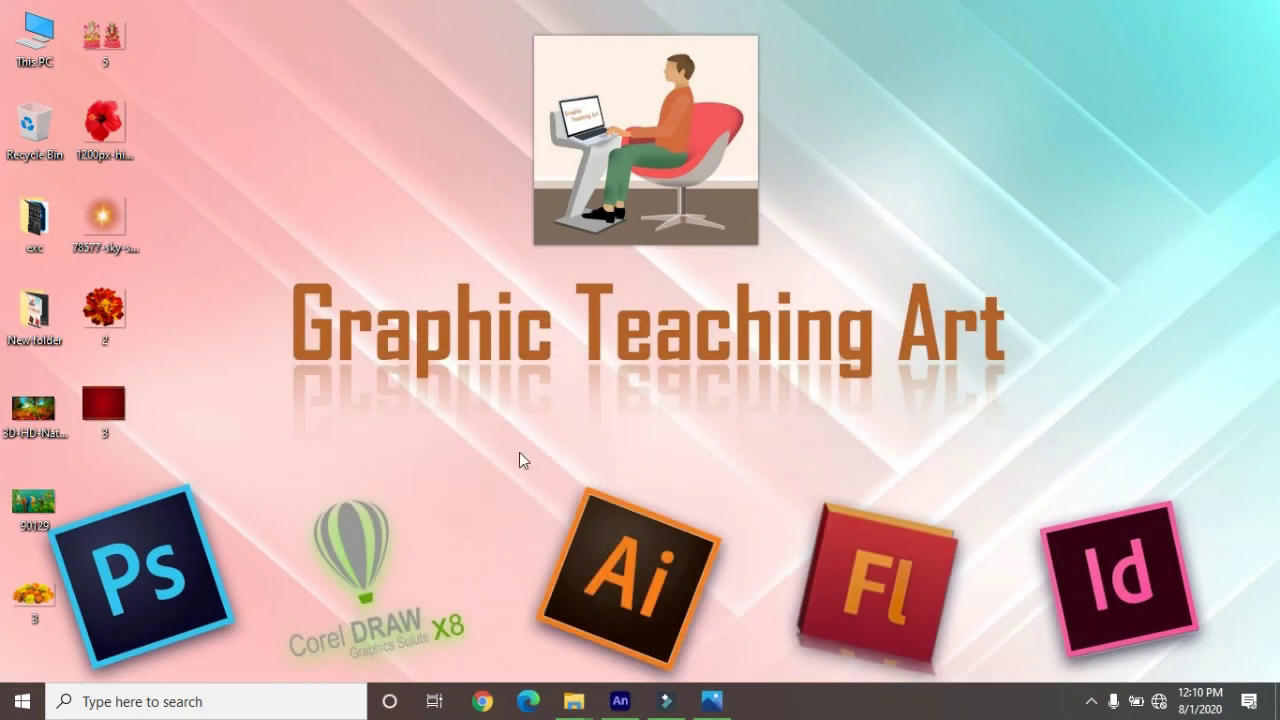